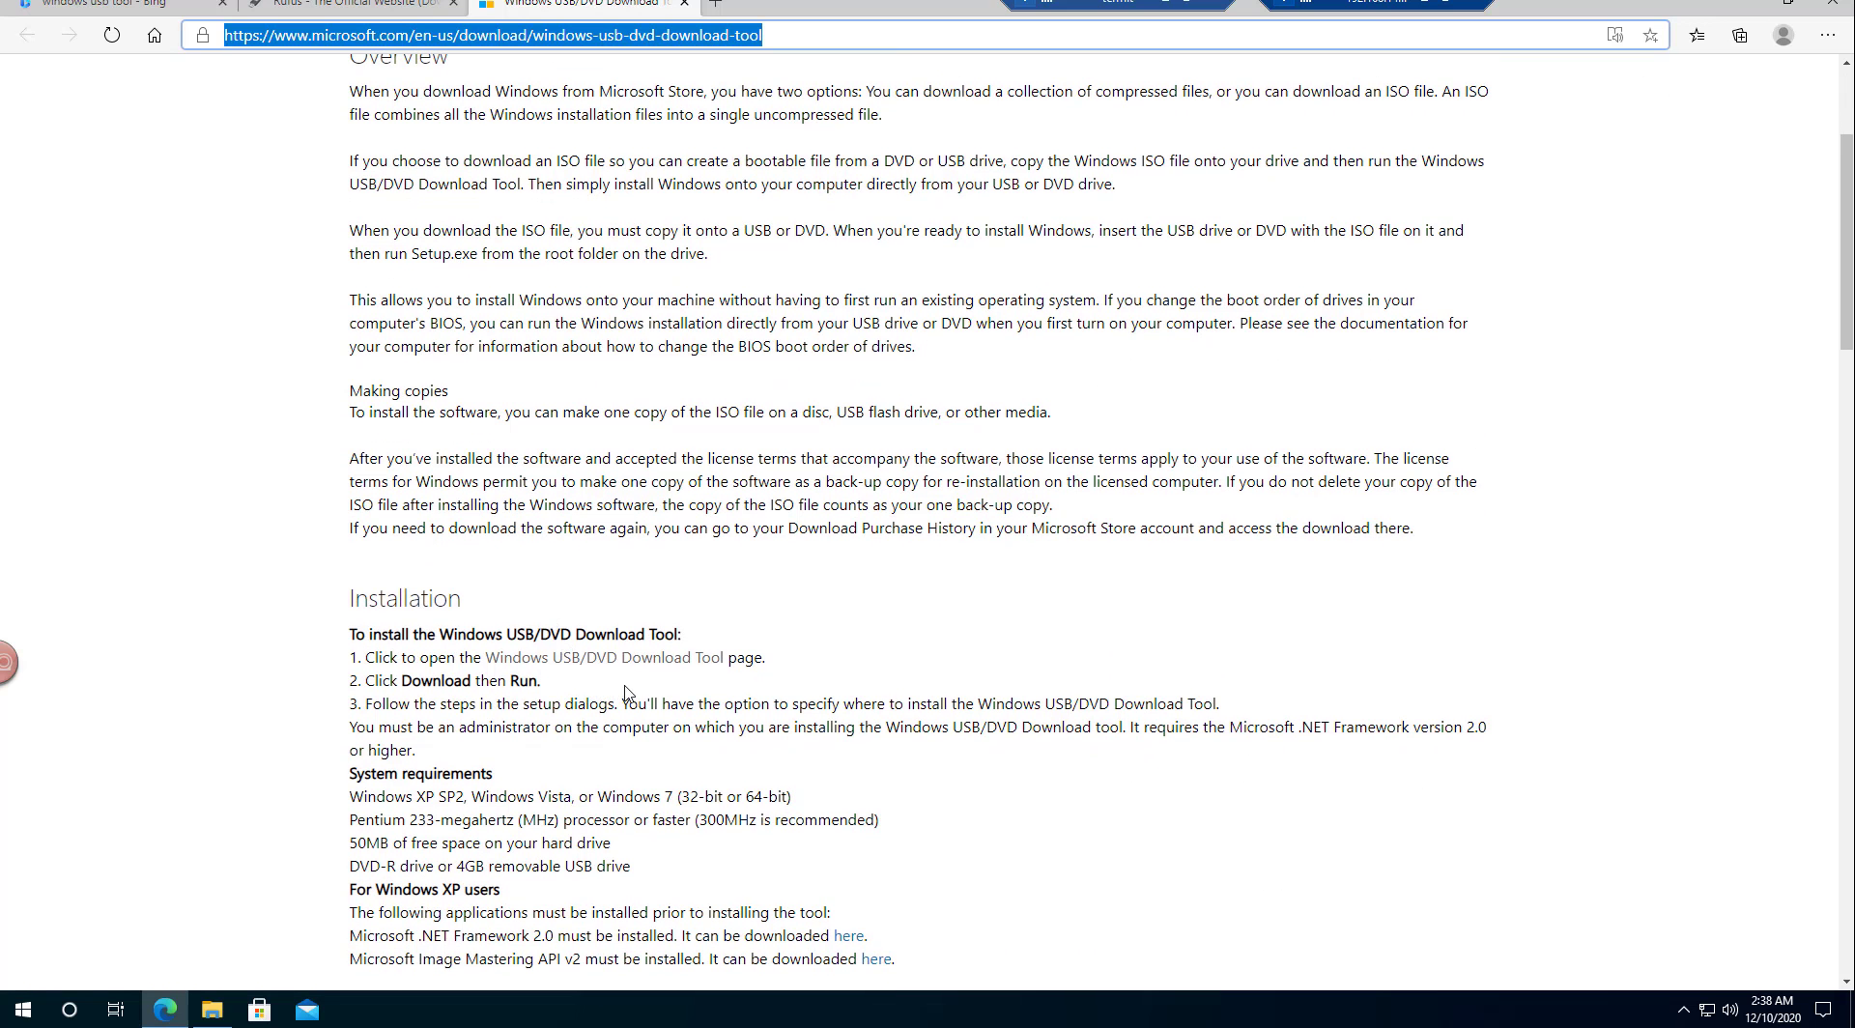
Download the Windows7-USB-DVD-Download-Tool-Installer-en-US.exe file from the Windows USB/DVD Download Tool page
{"action": "left_click", "coordinate": [642, 658]}
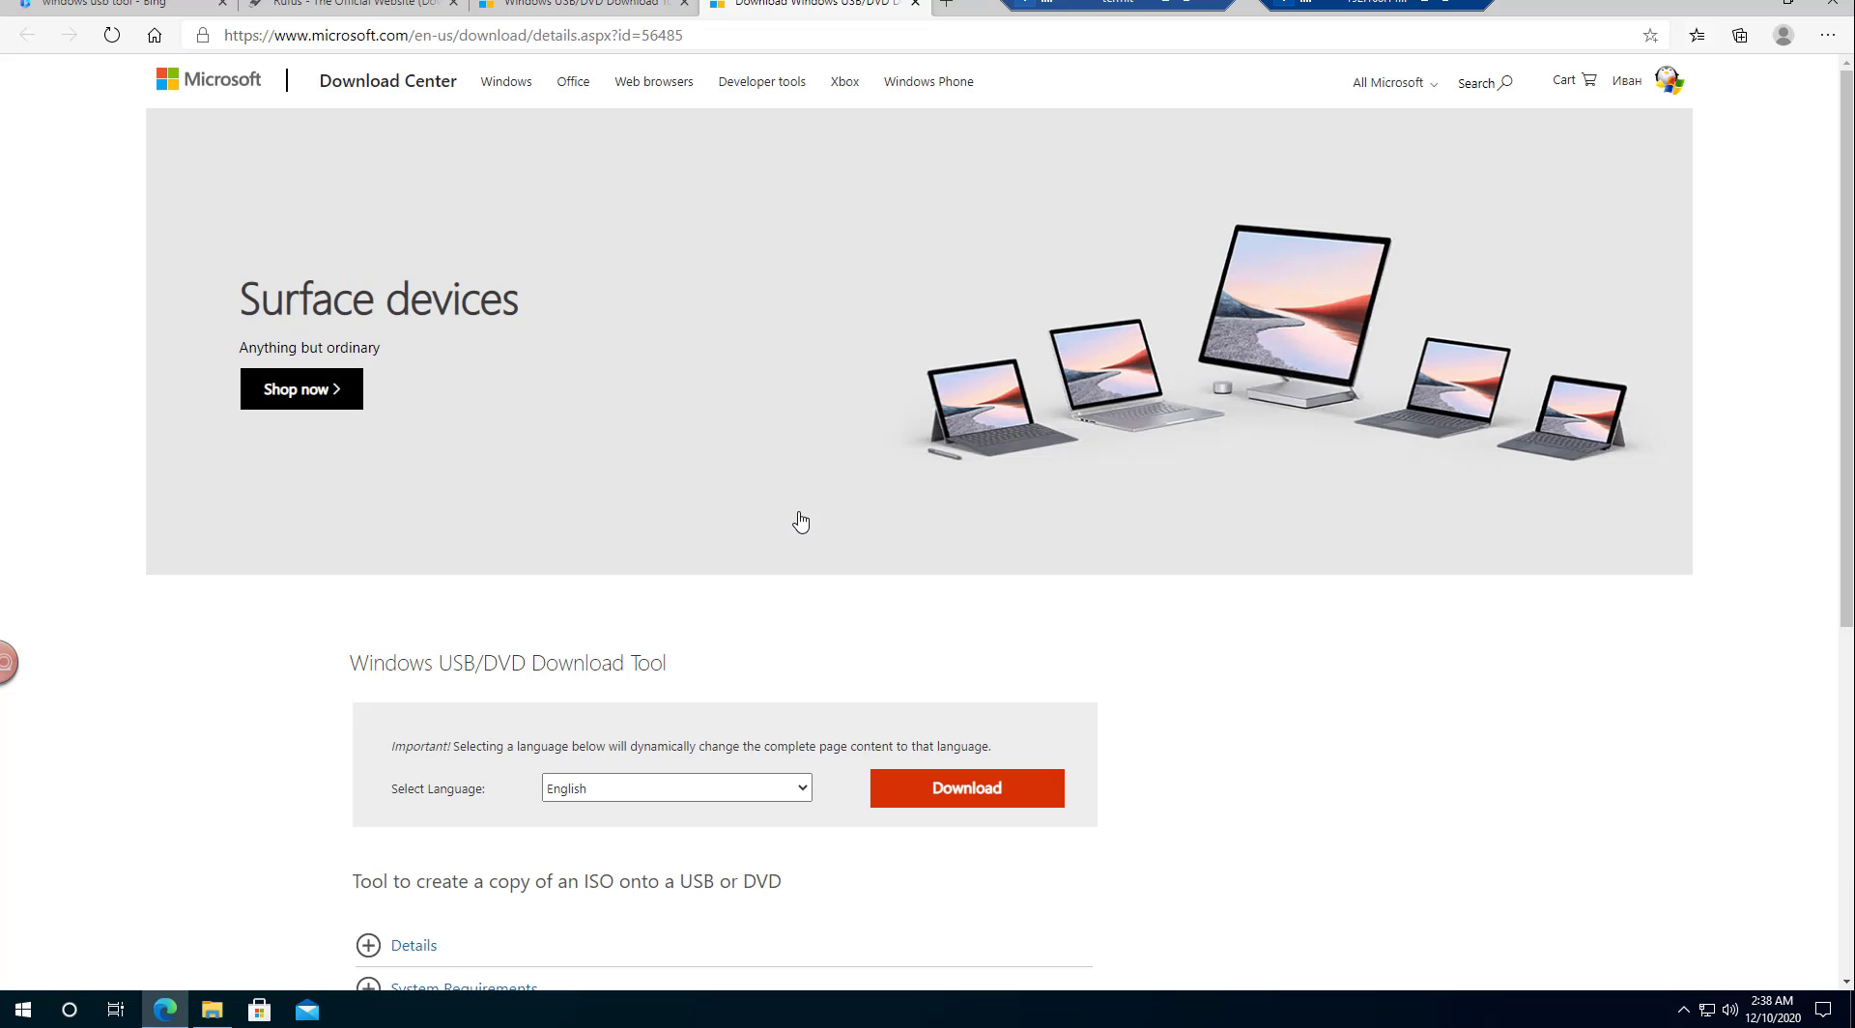
{"action": "left_click", "coordinate": [945, 799]}
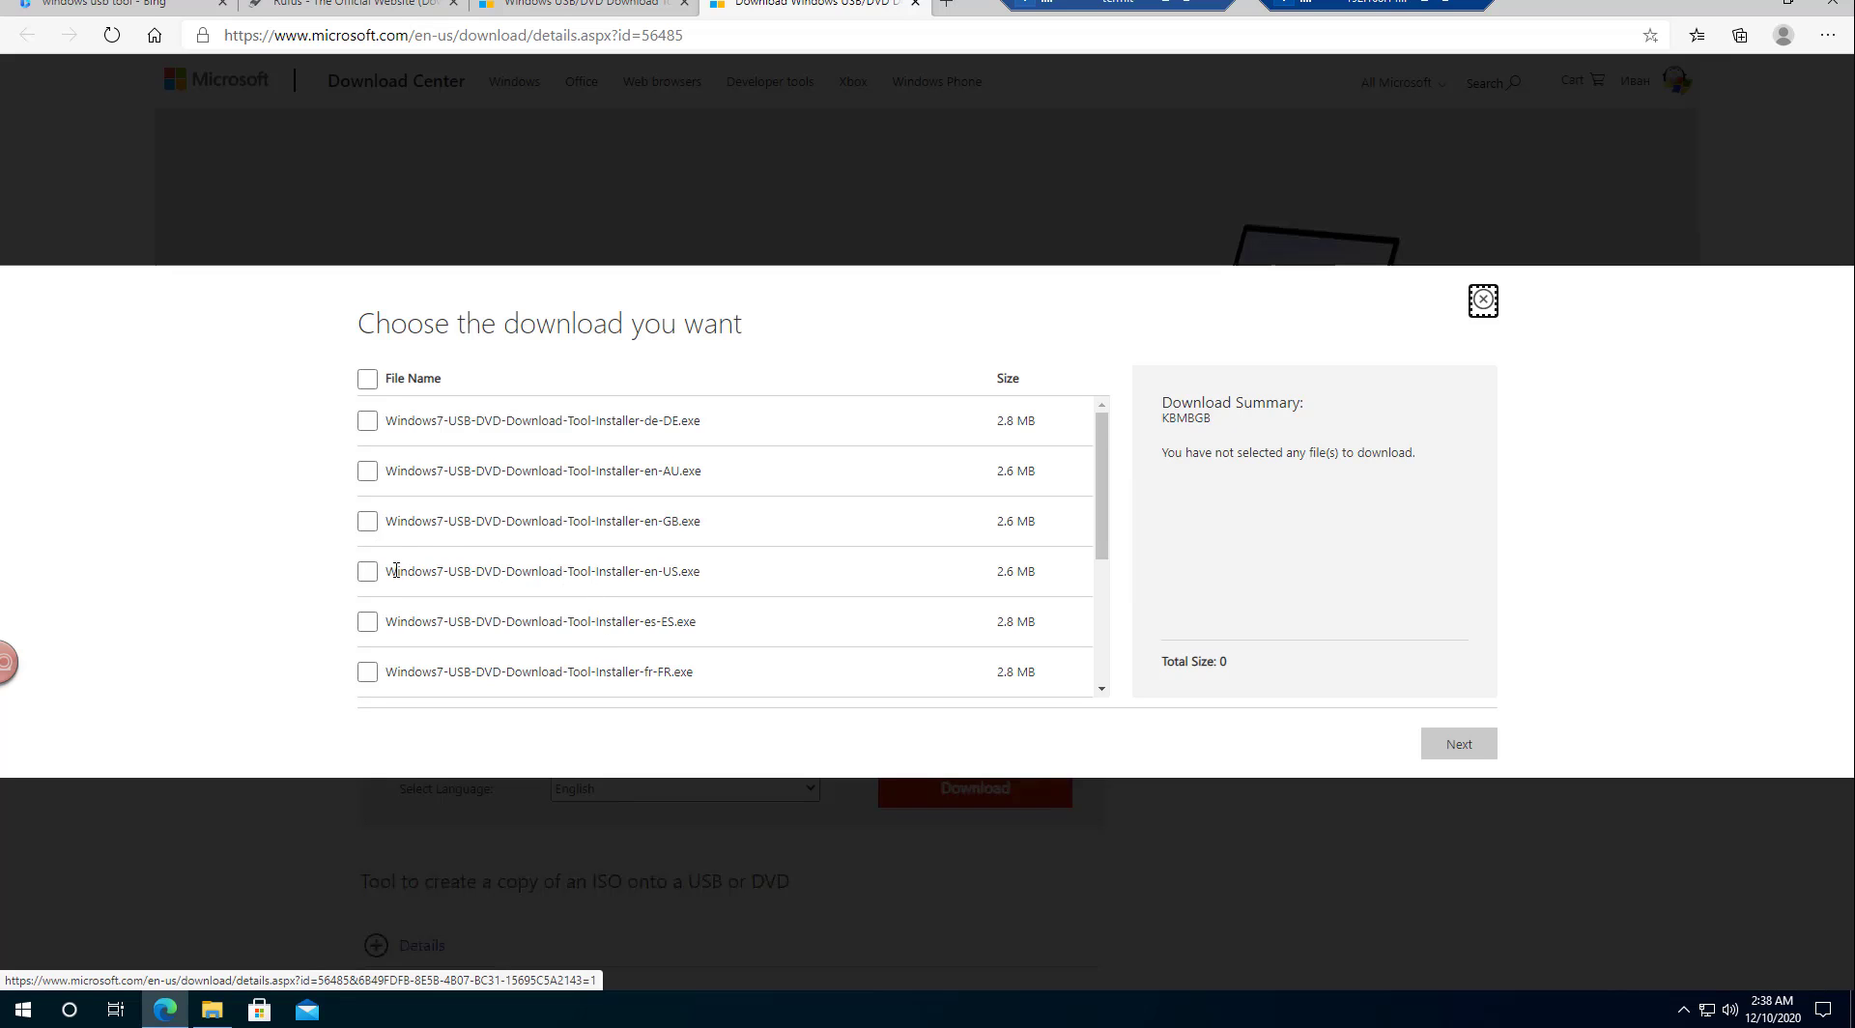
{"action": "left_click", "coordinate": [369, 574]}
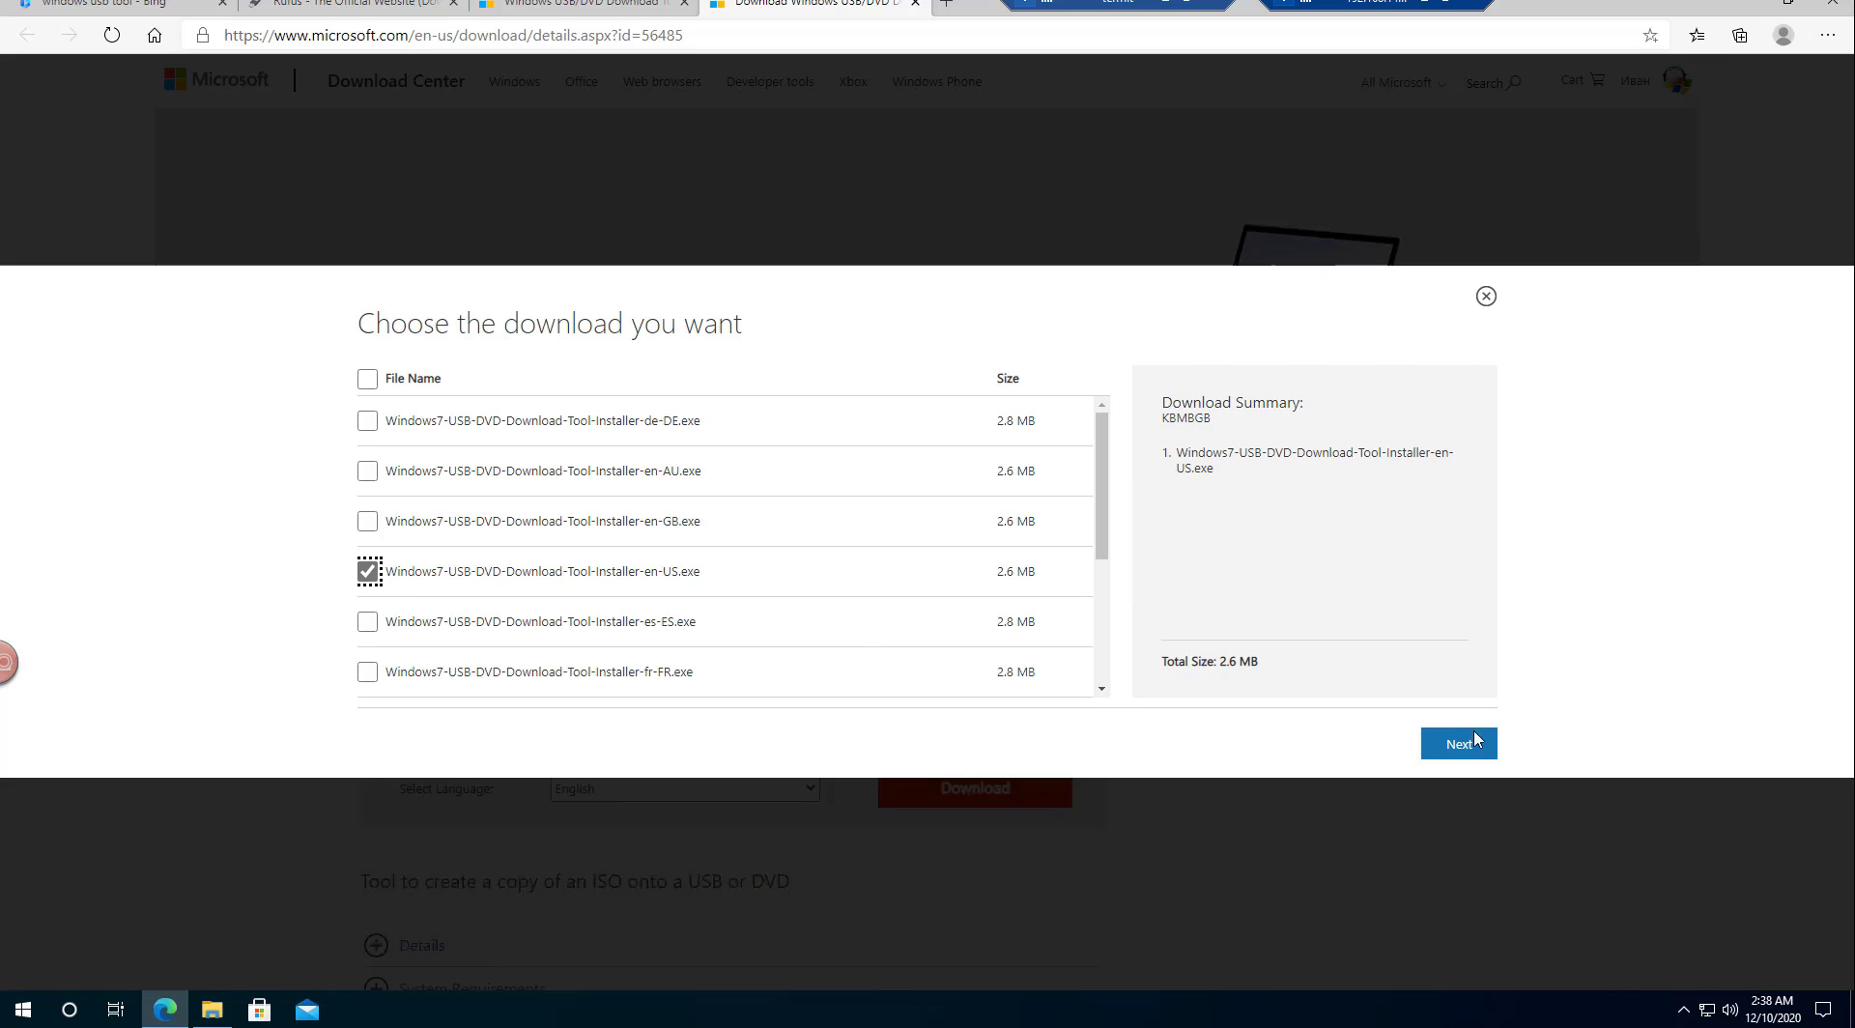
{"action": "left_click", "coordinate": [1459, 745]}
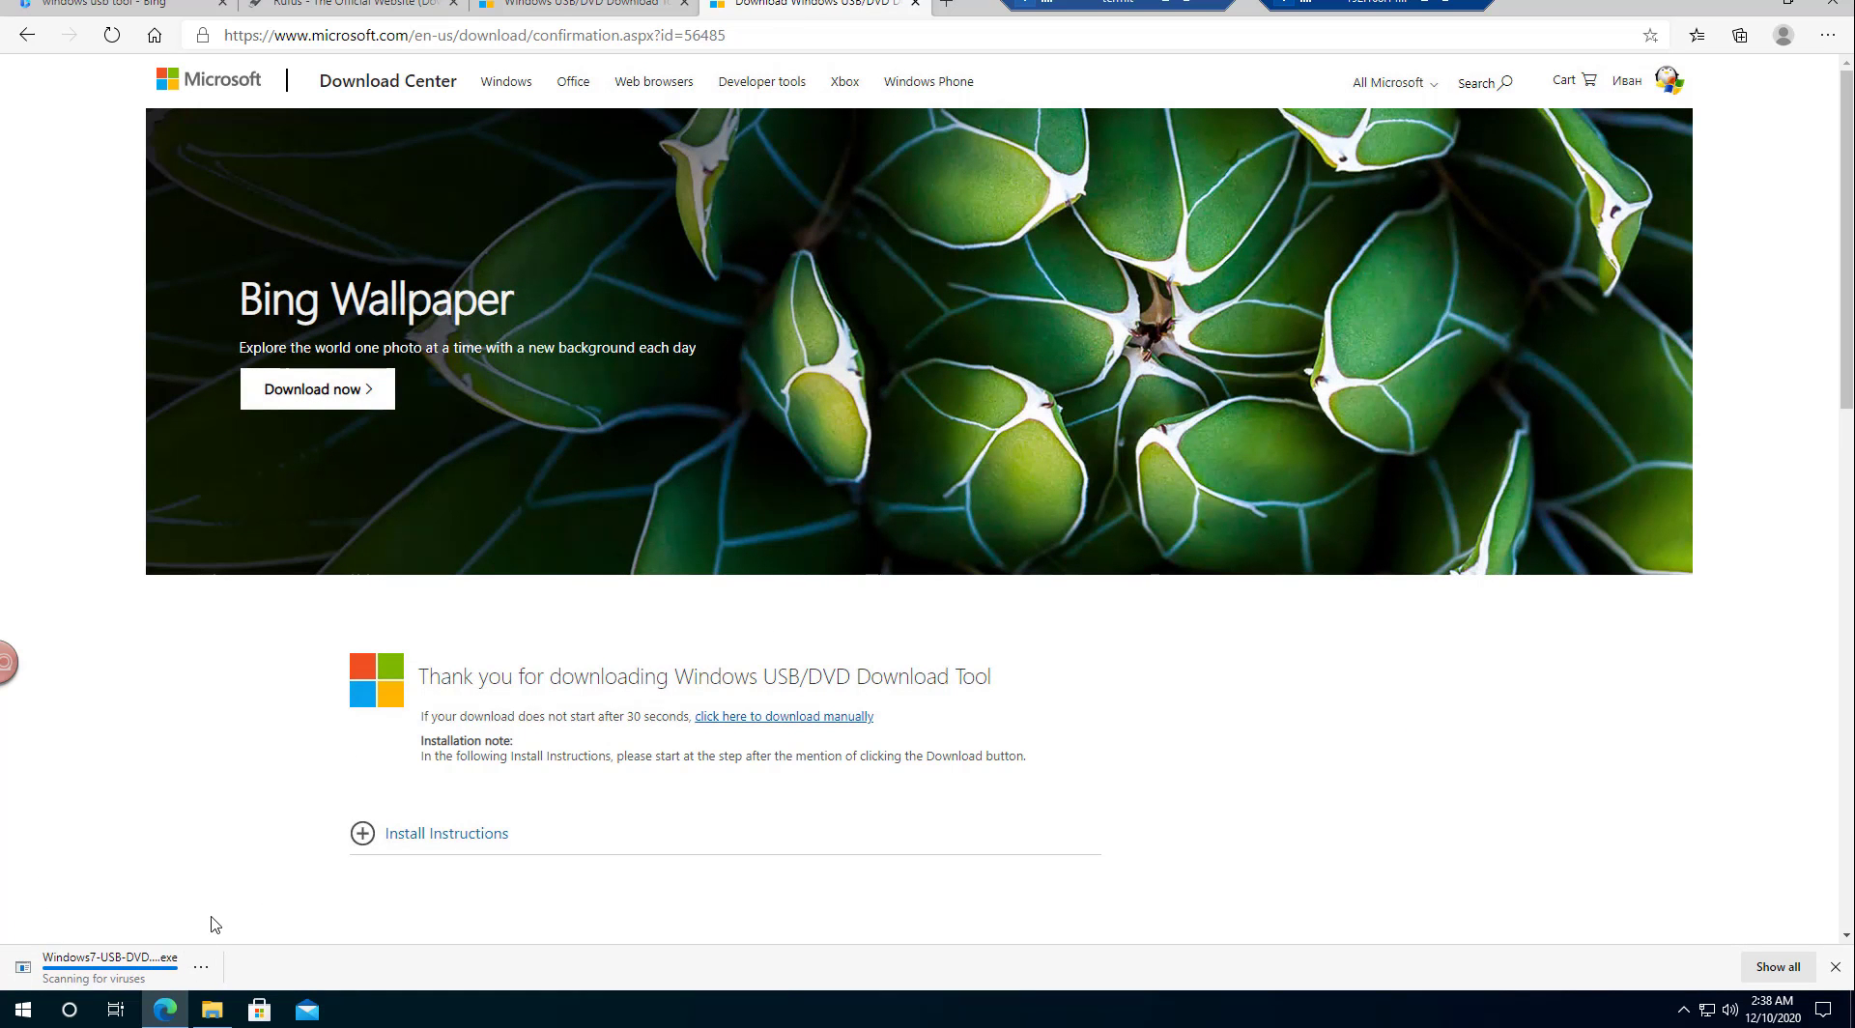
Try to install the Windows USB/DVD Download Tool from the downloaded file and exit its setup wizard
{"action": "left_click", "coordinate": [107, 964]}
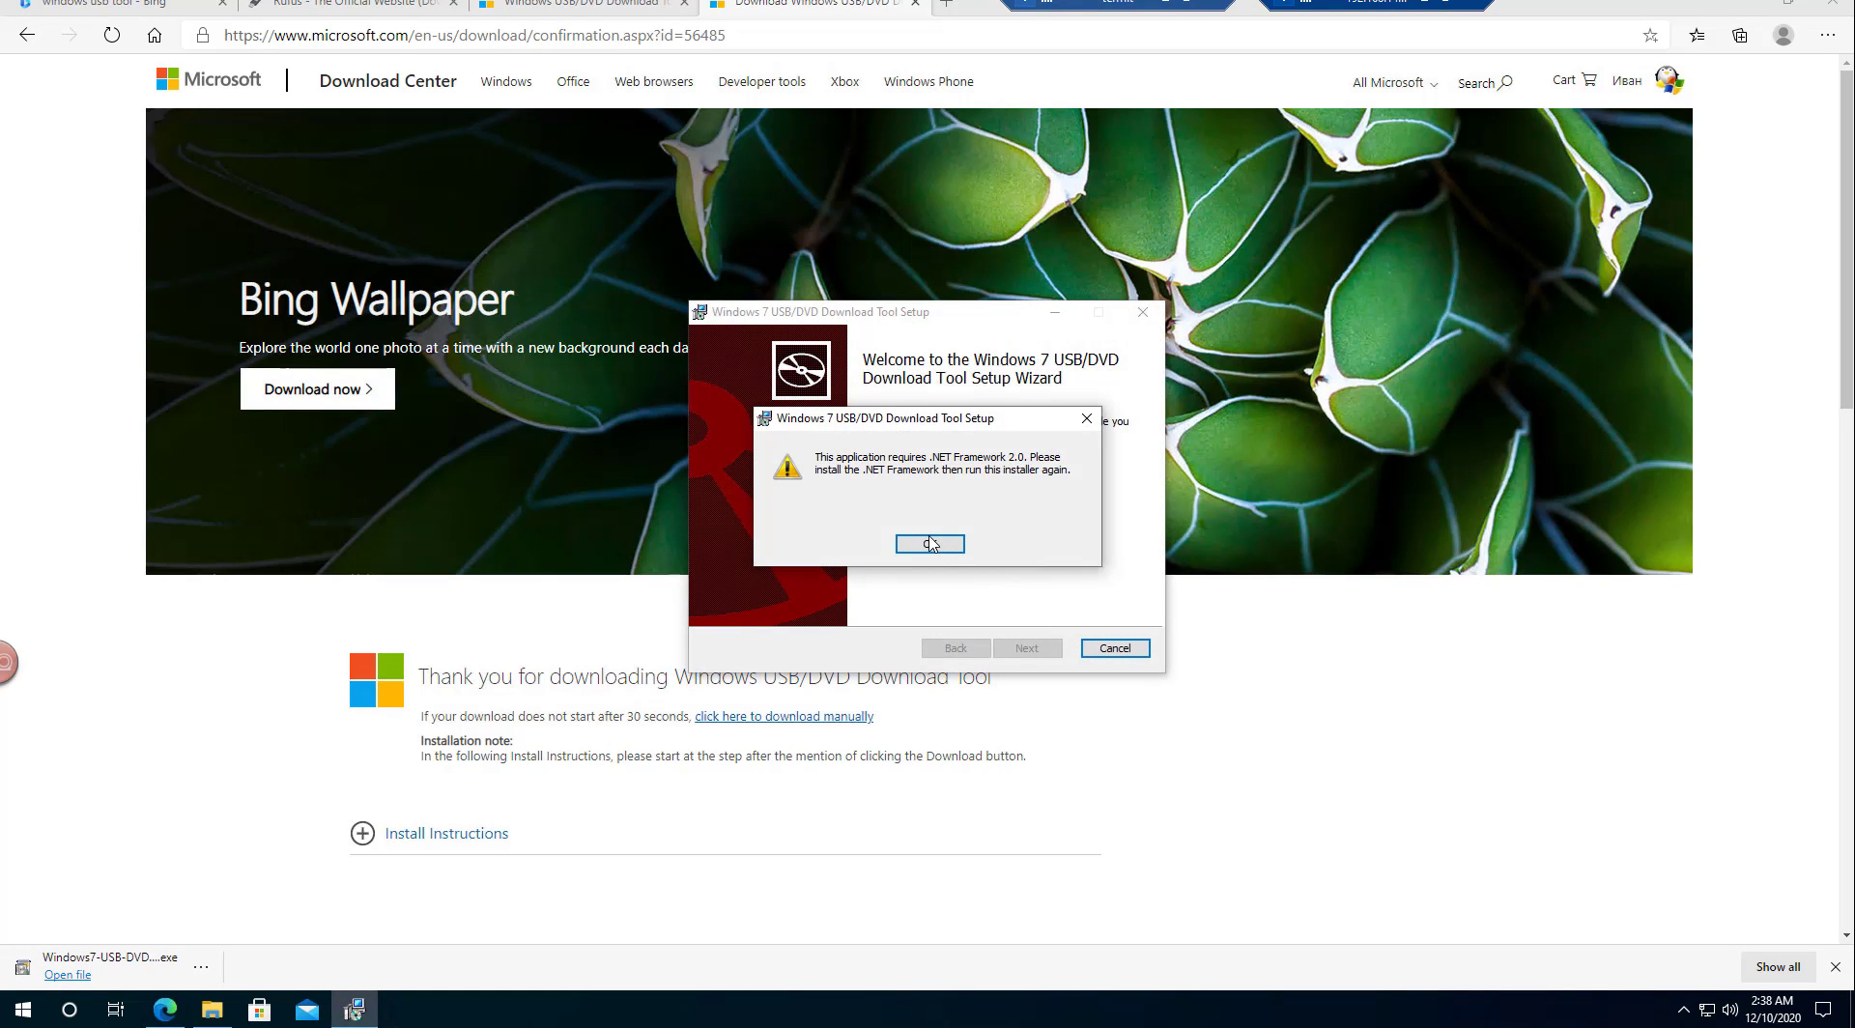
{"action": "left_click", "coordinate": [931, 544]}
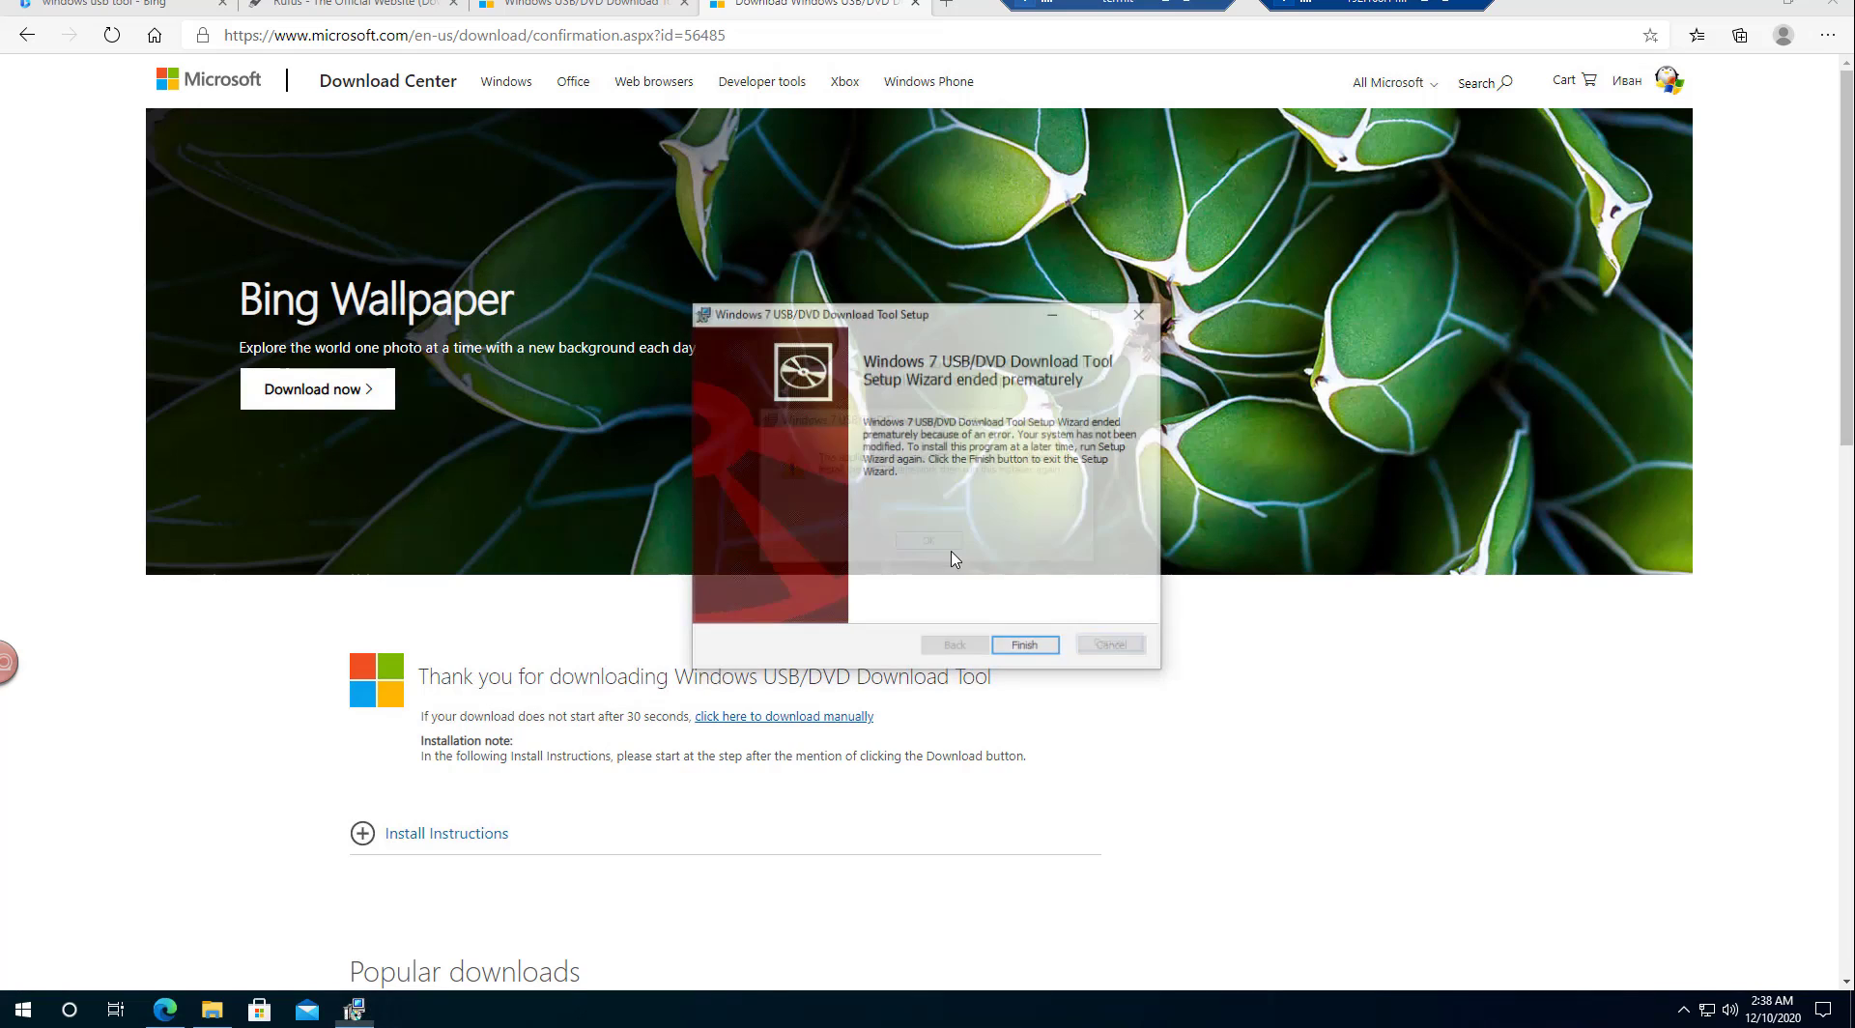
{"action": "left_click", "coordinate": [1038, 651]}
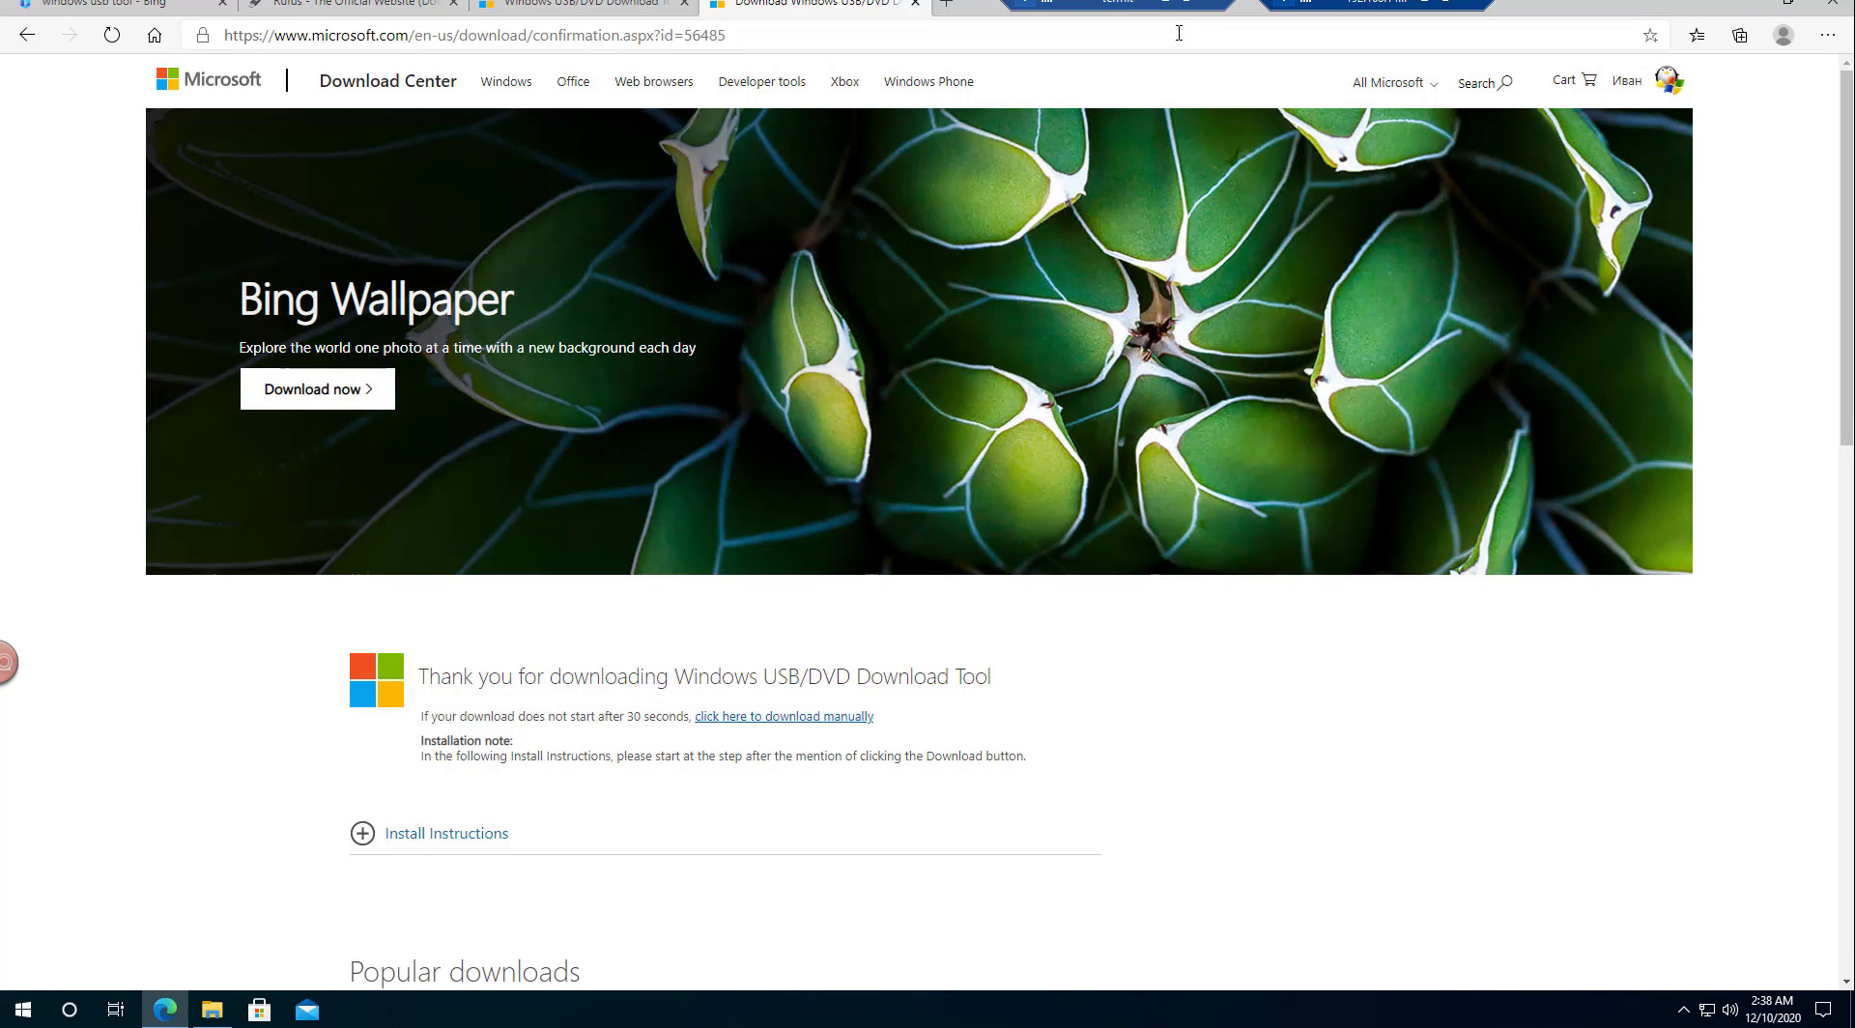
Open the Control Panel with the Run command "control panel" and show its items as large icons in a maximized window
{"action": "right_click", "coordinate": [24, 1008]}
{"action": "left_click", "coordinate": [85, 918]}
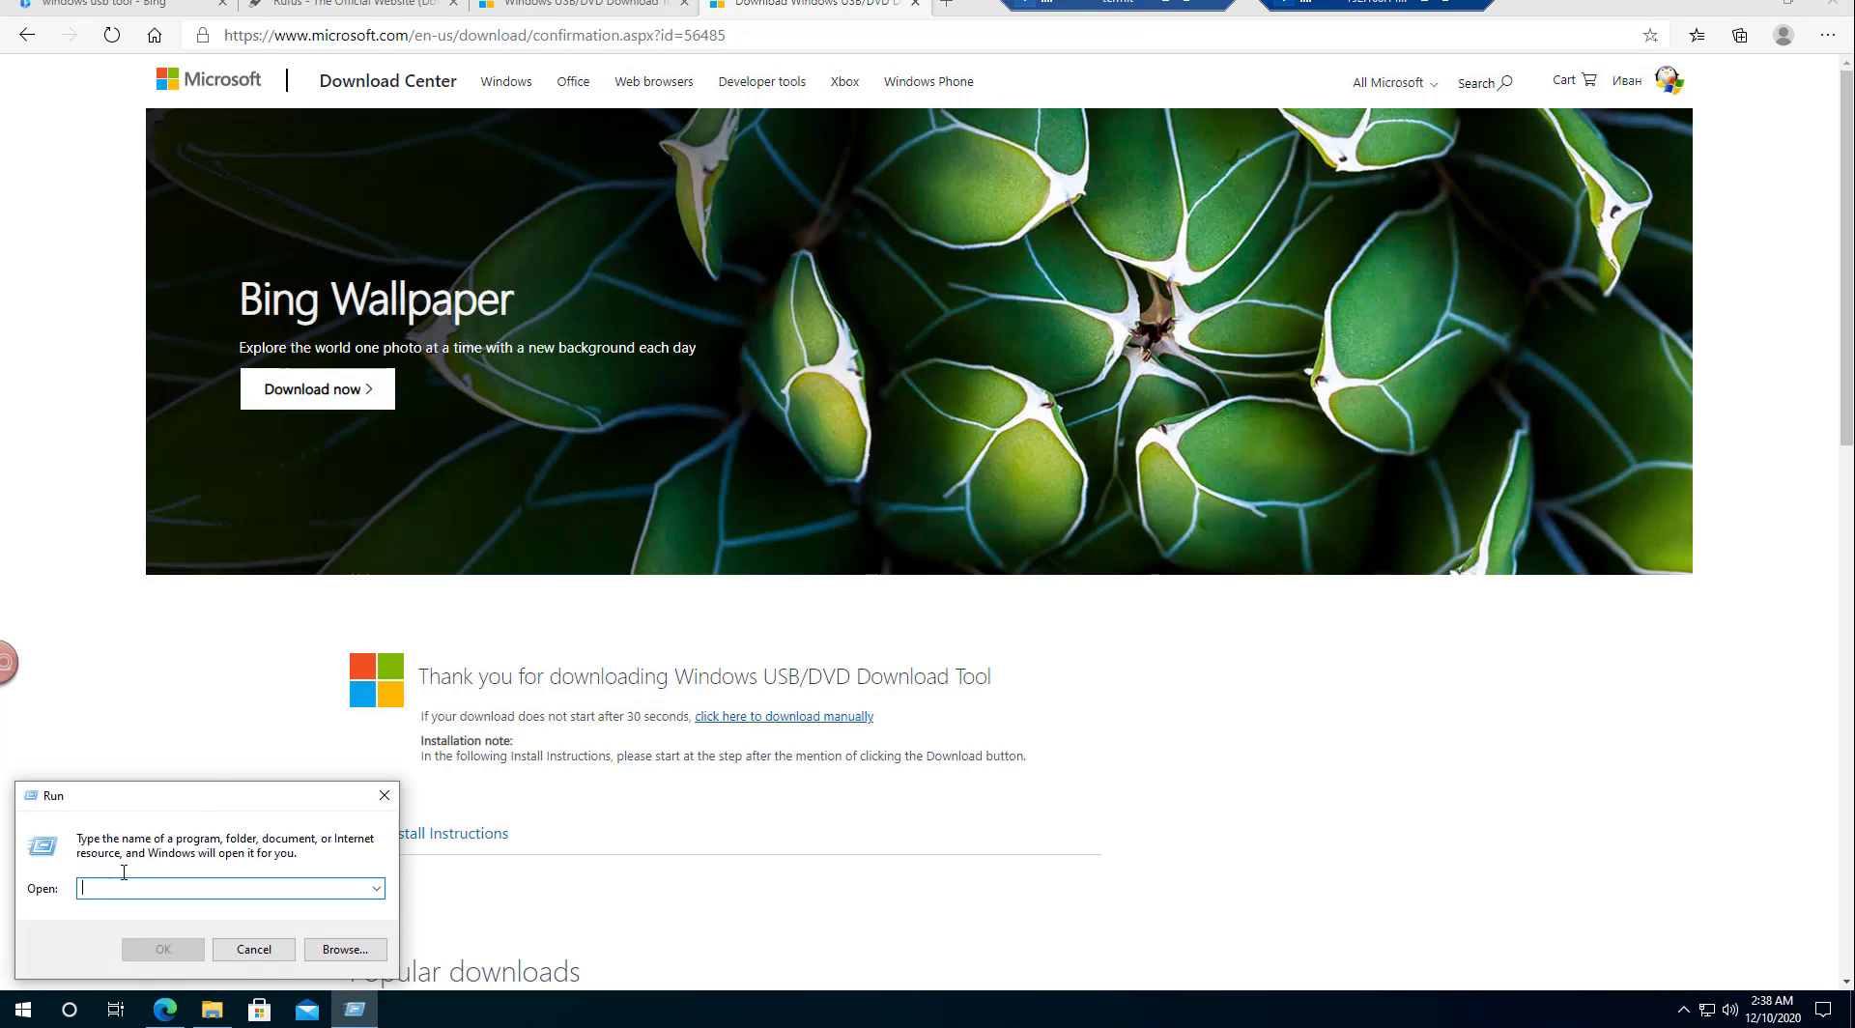
{"action": "type", "text": "control panel"}
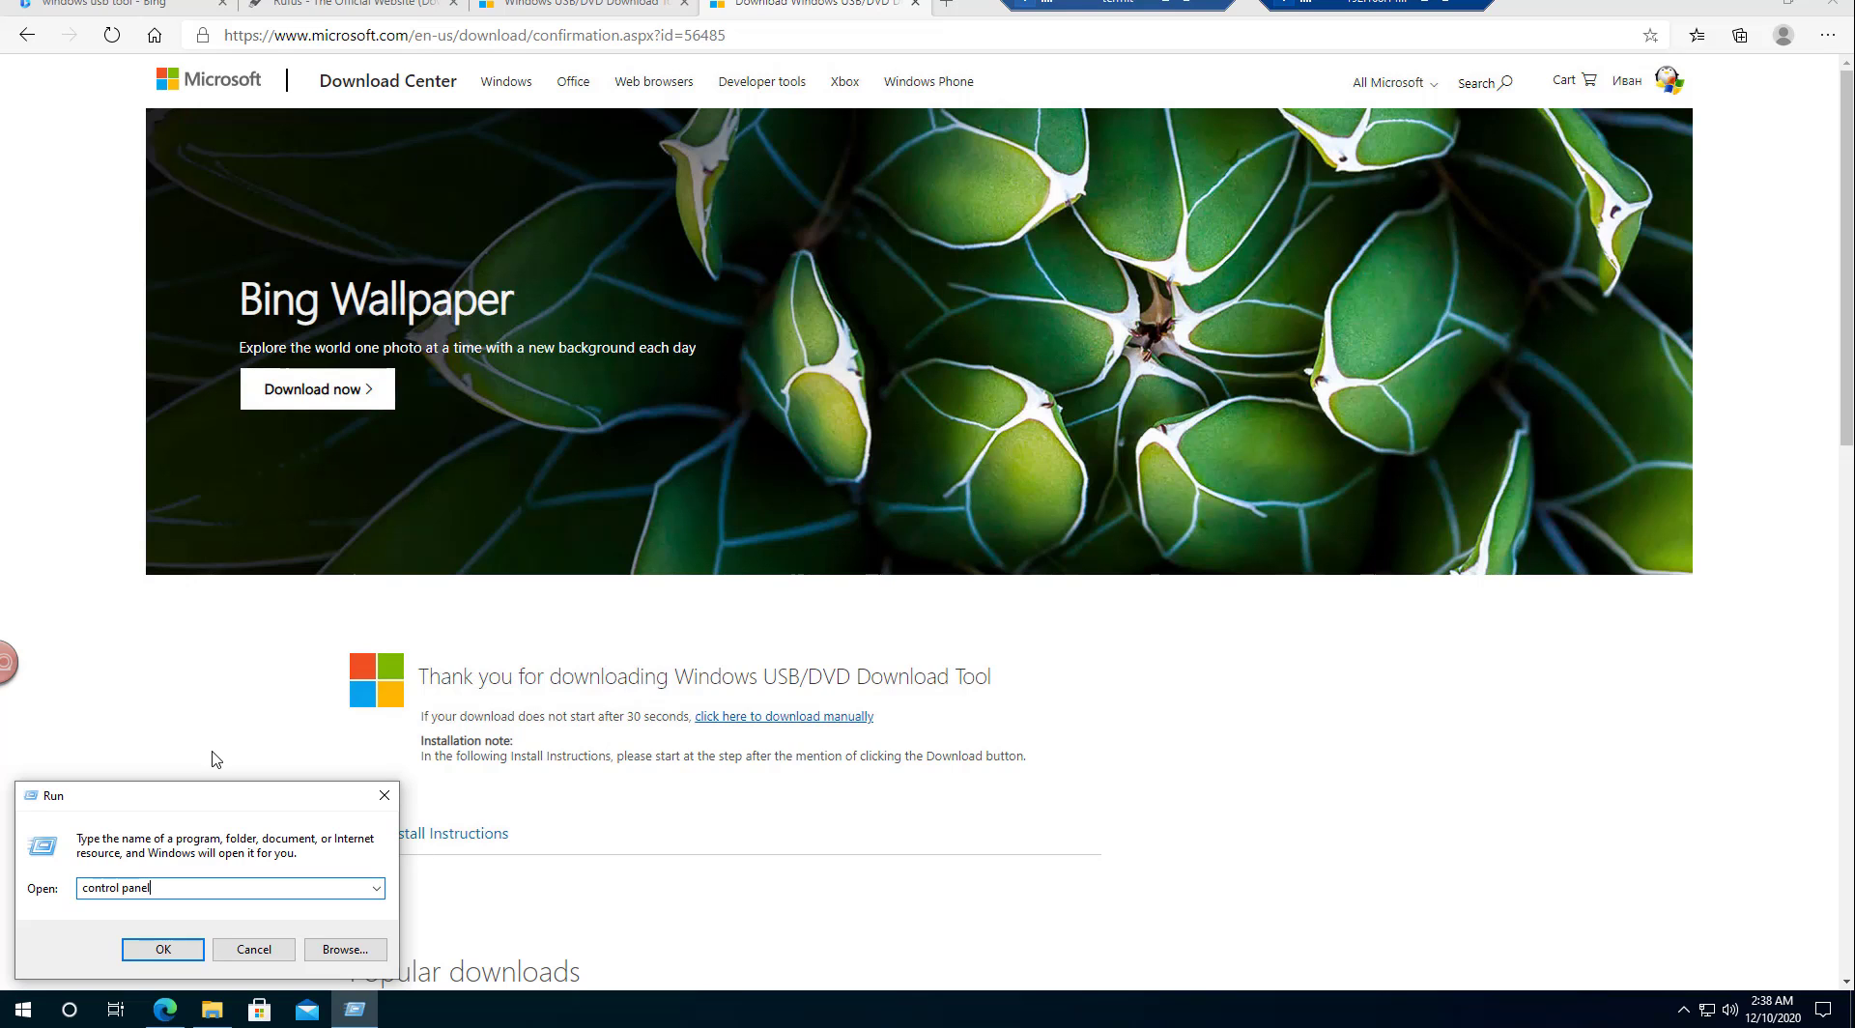
{"action": "key", "text": "Return"}
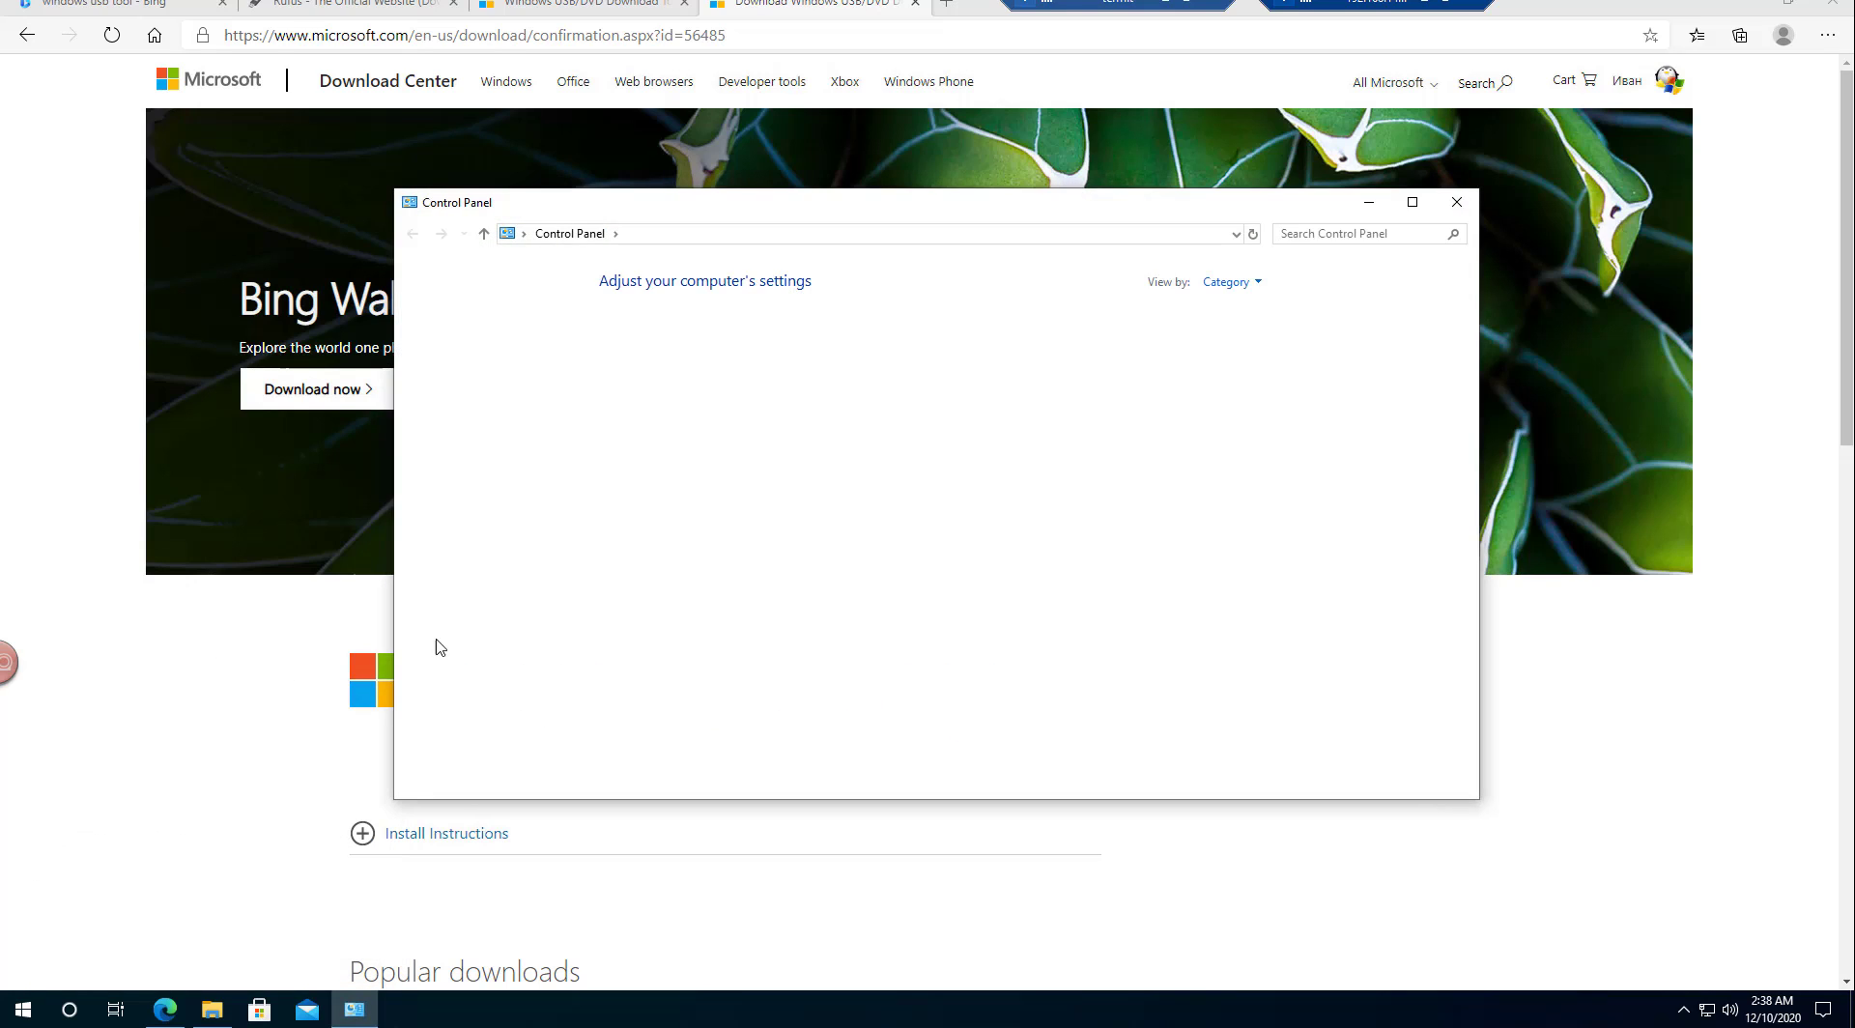
{"action": "left_click", "coordinate": [1229, 284]}
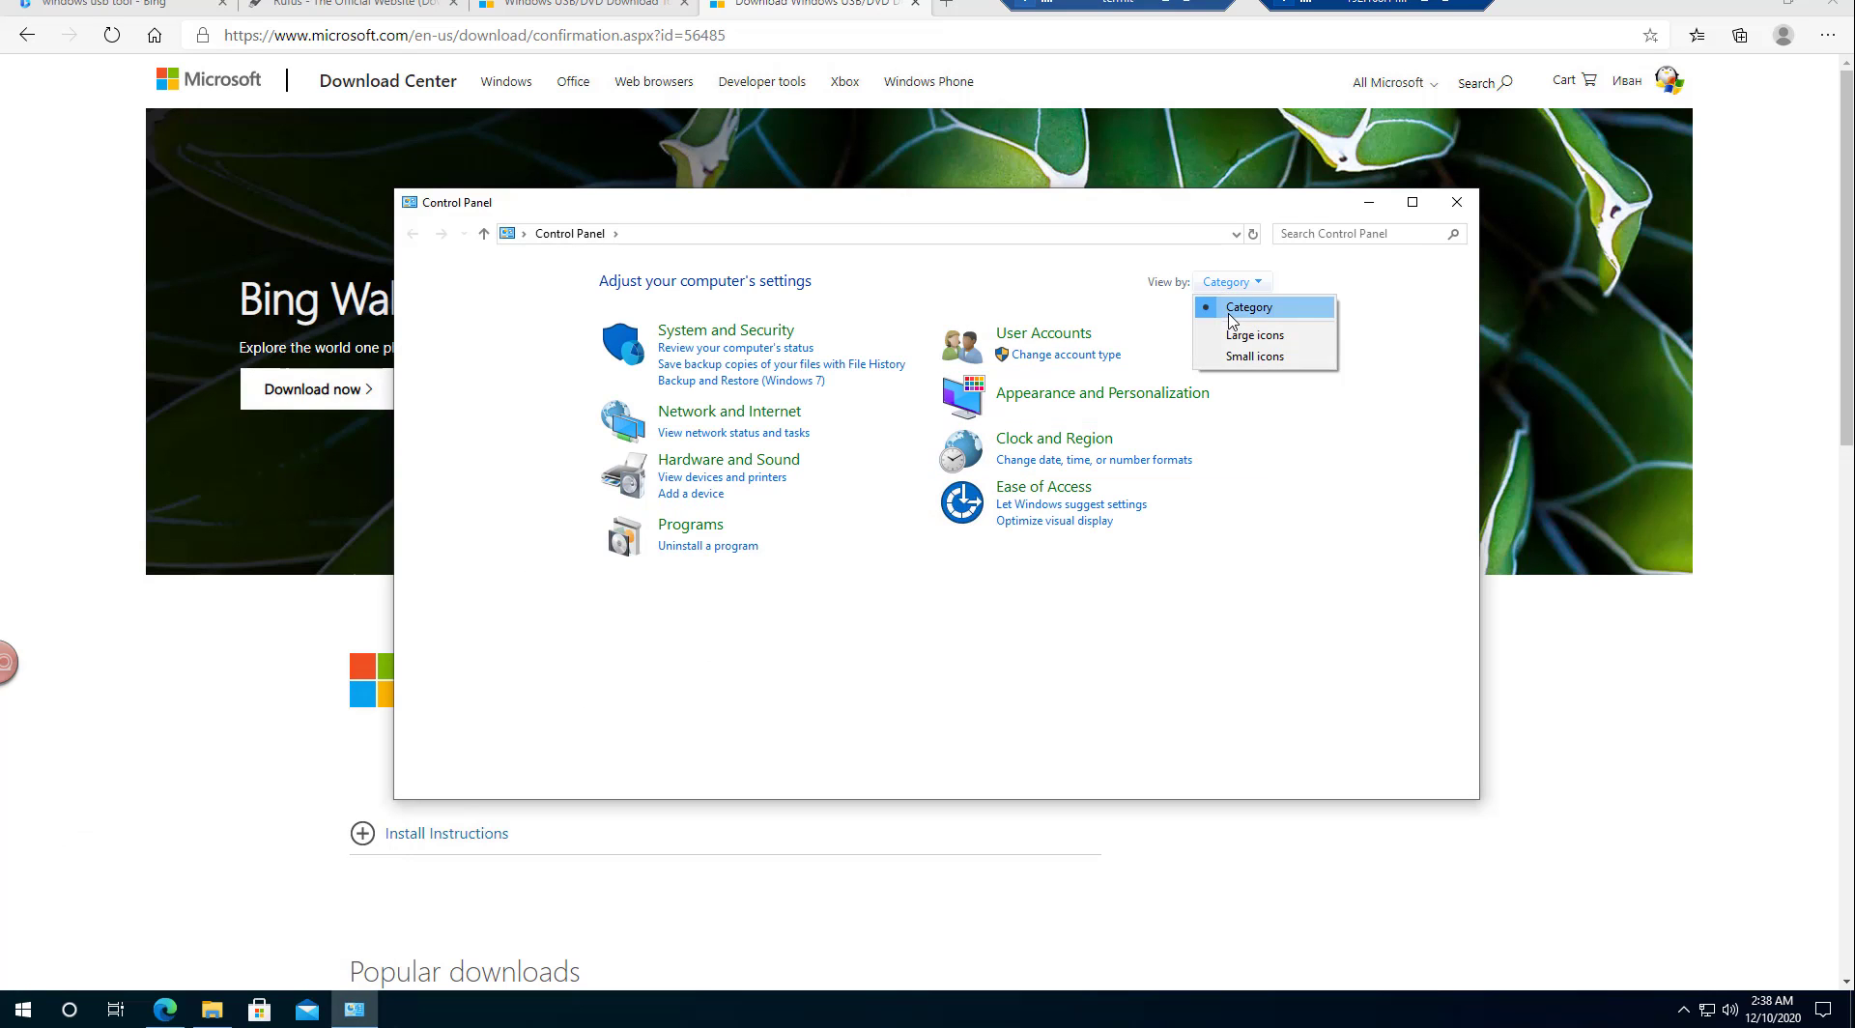
{"action": "left_click", "coordinate": [1233, 335]}
{"action": "left_click", "coordinate": [1410, 204]}
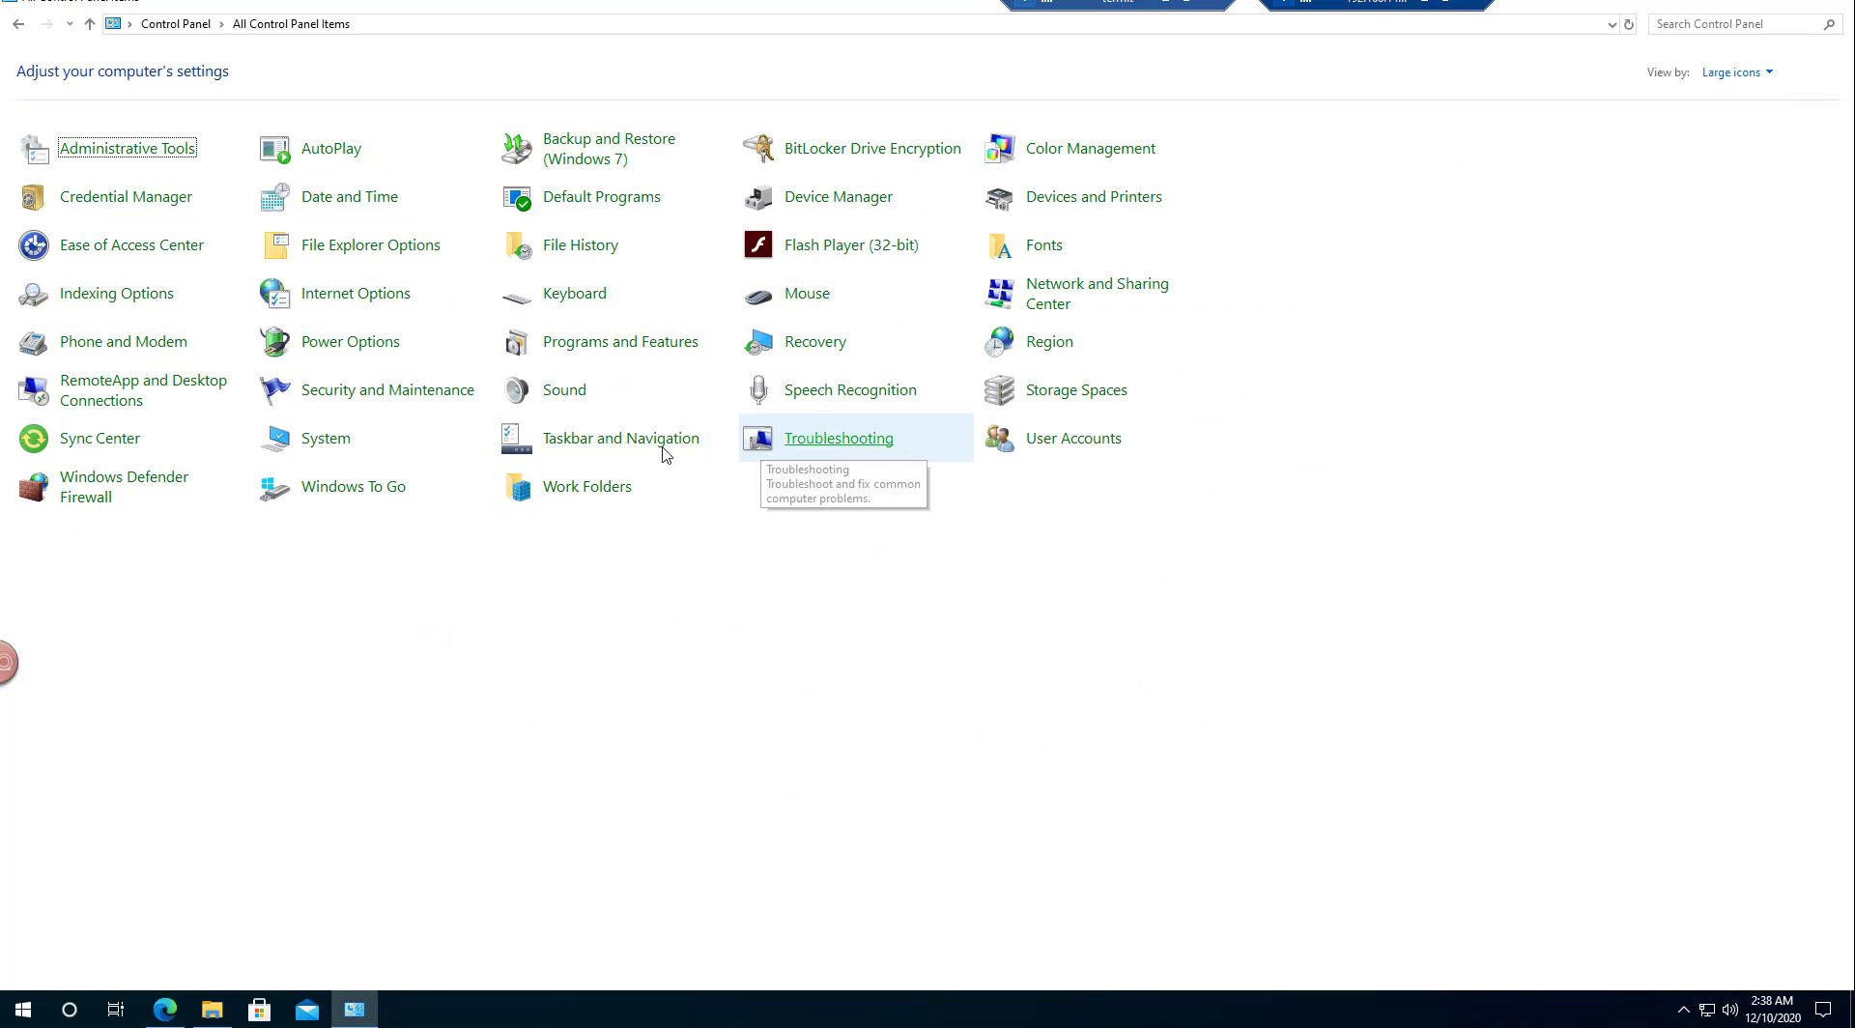
Turn on the .NET Framework 3.5 (includes .NET 2.0 and 3.0) Windows feature from Programs and Features
{"action": "left_click", "coordinate": [629, 346]}
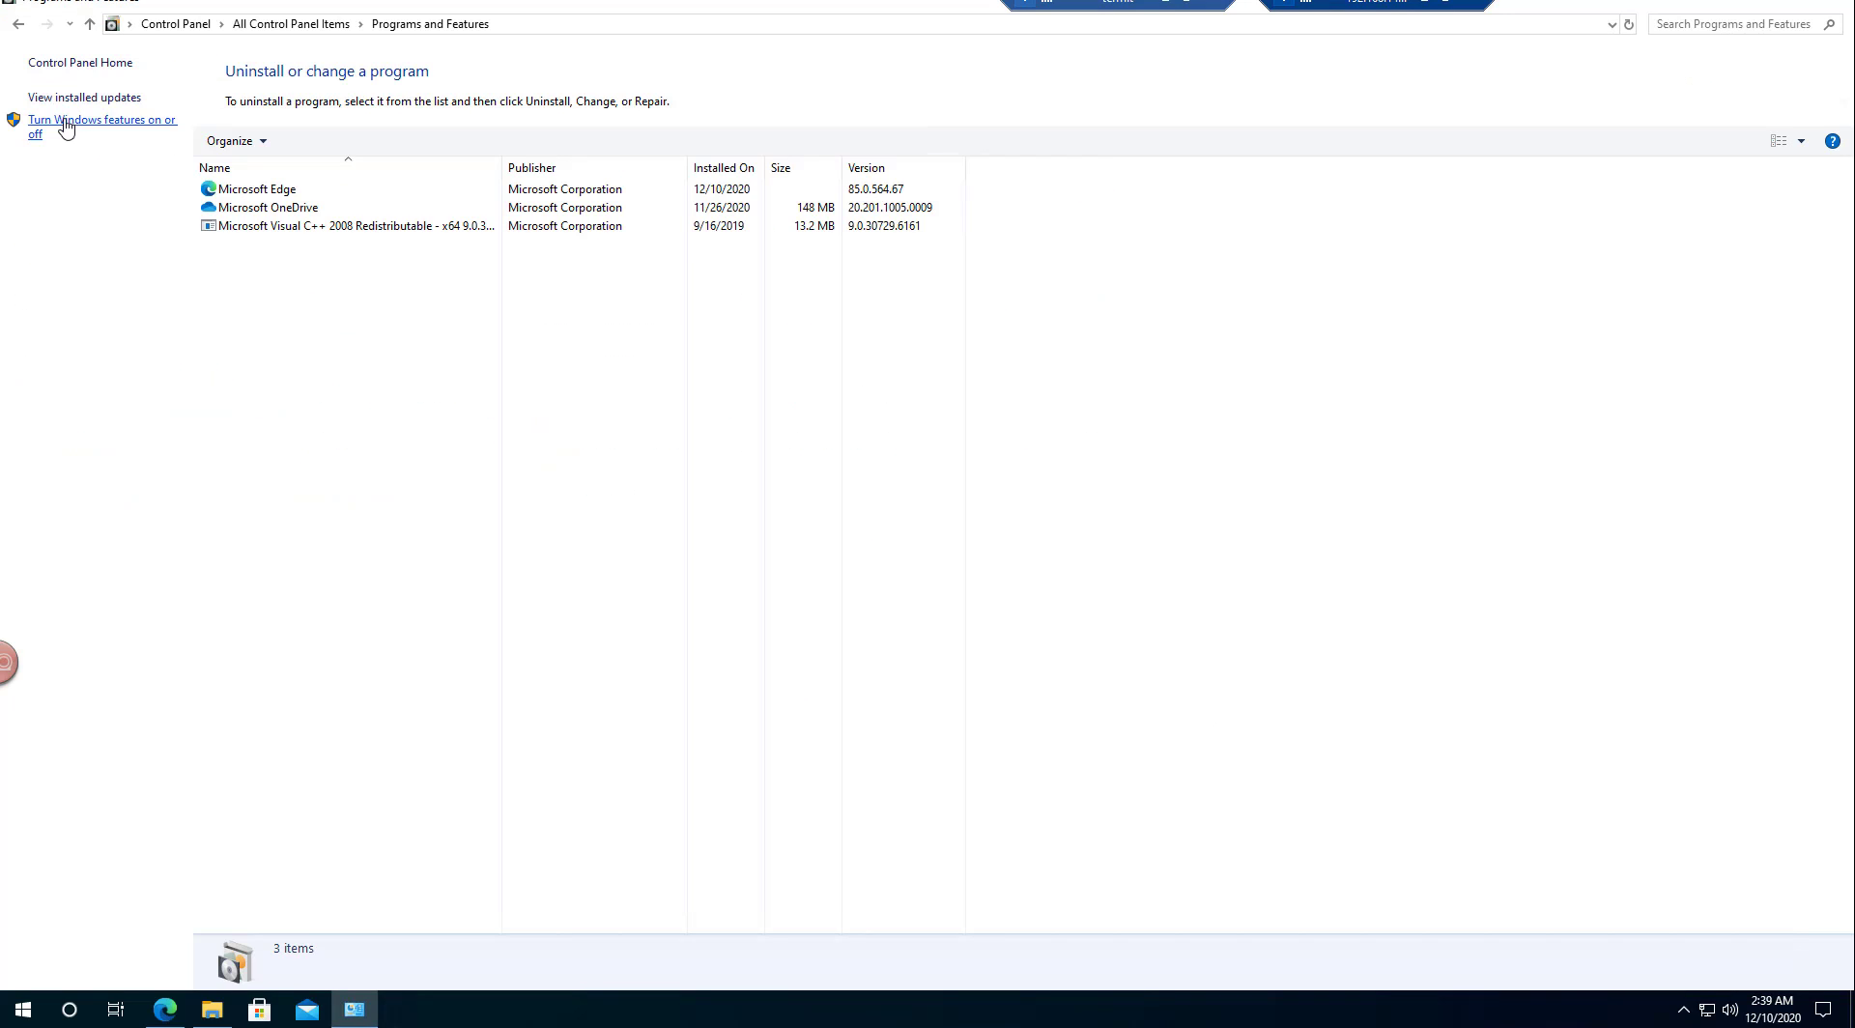
{"action": "left_click", "coordinate": [70, 121]}
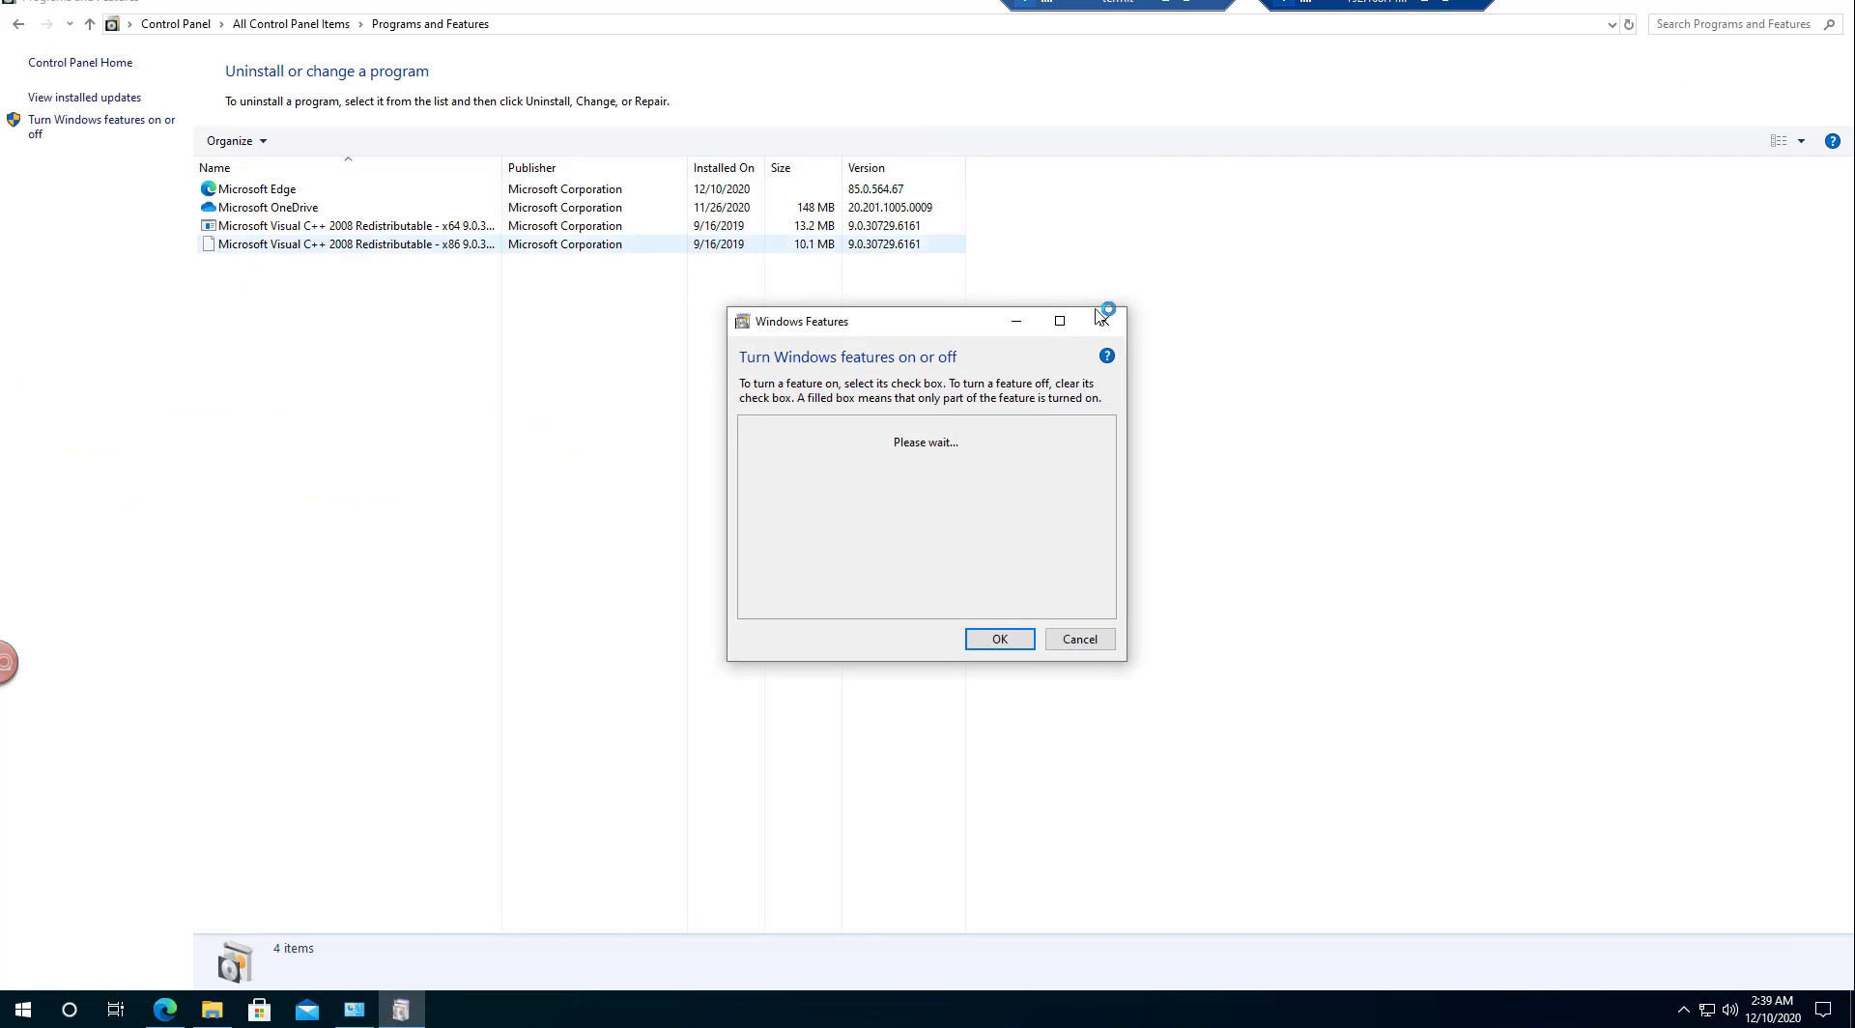
{"action": "left_click", "coordinate": [1058, 321]}
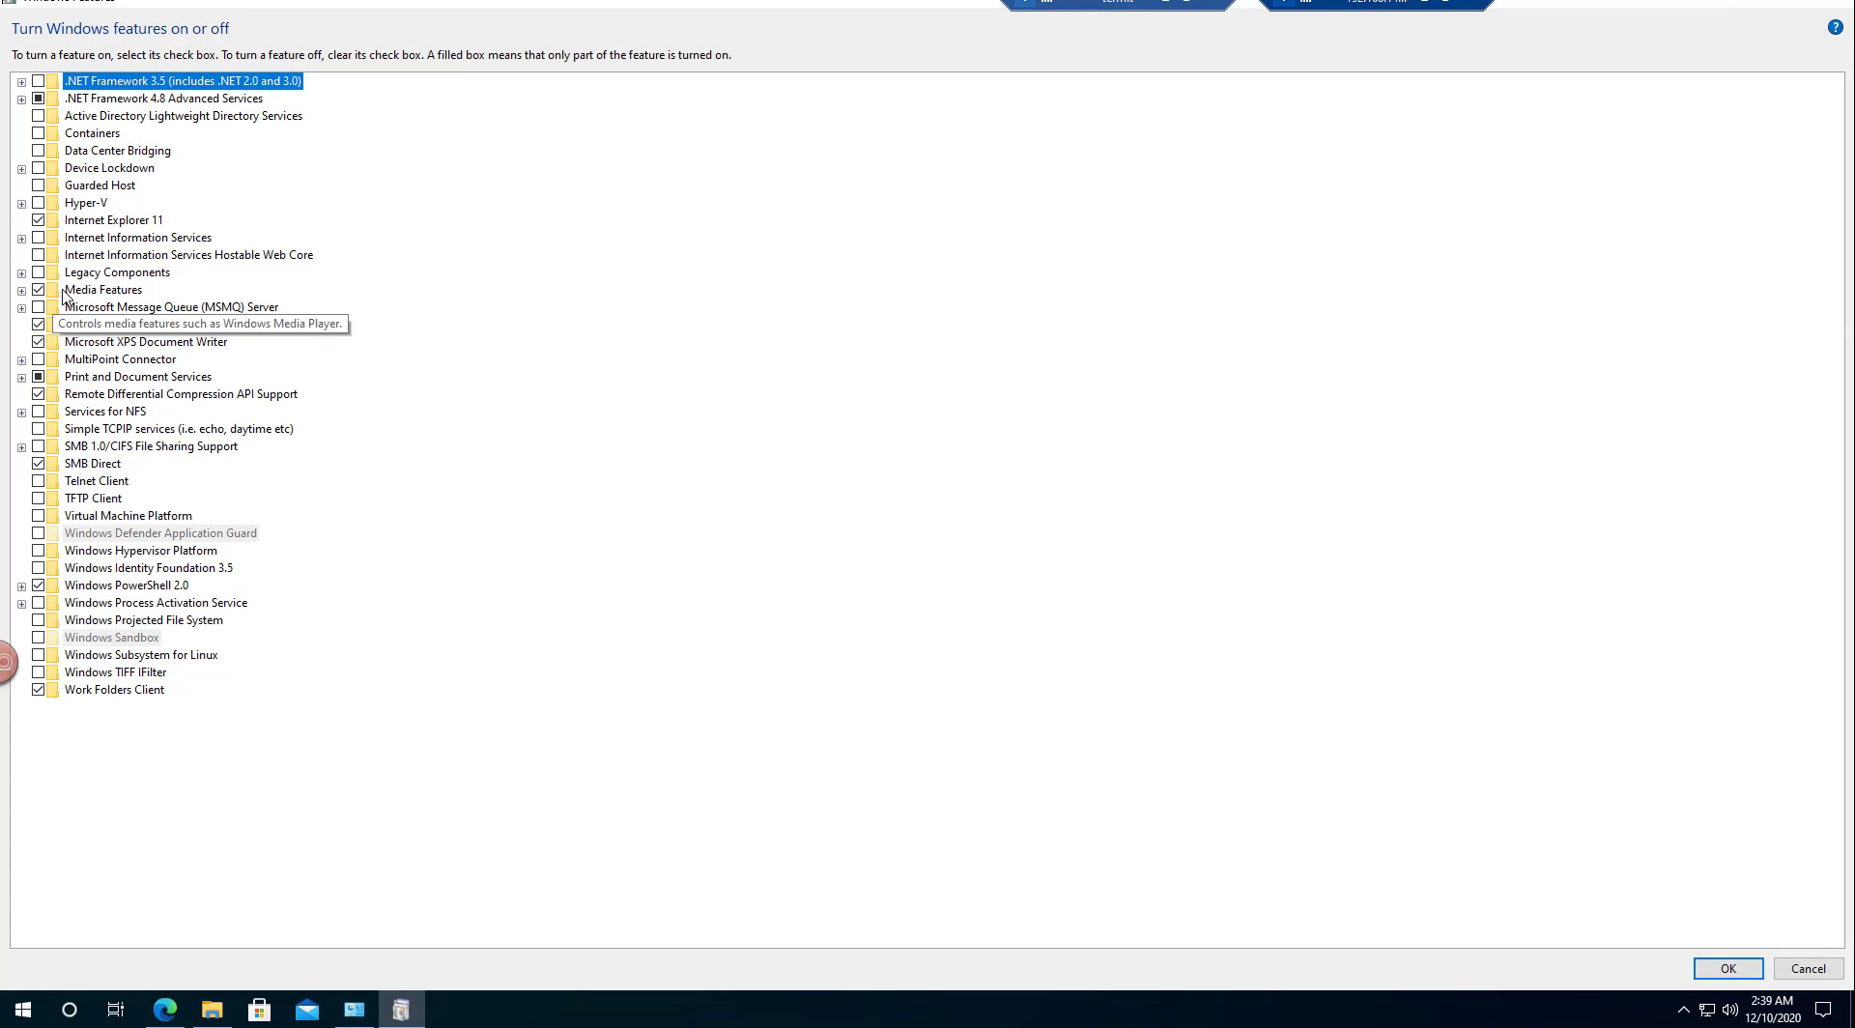
{"action": "left_click", "coordinate": [21, 81]}
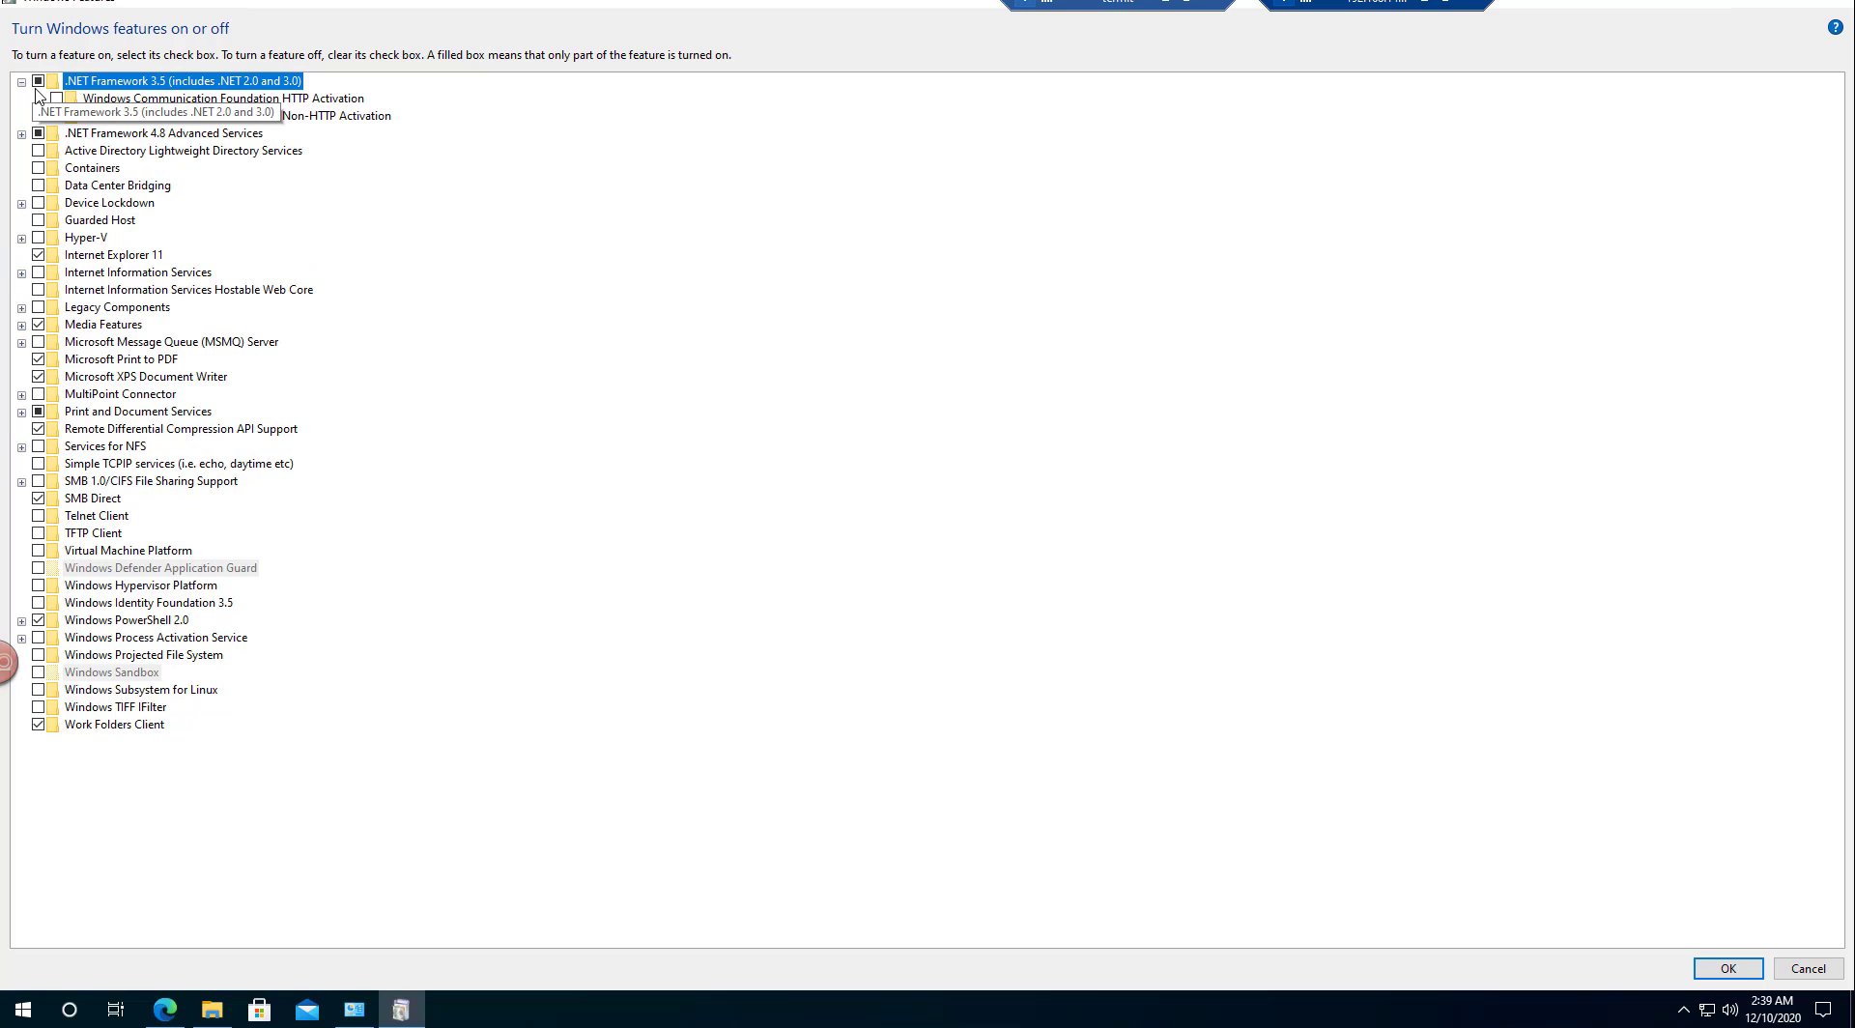
{"action": "left_click", "coordinate": [1703, 969]}
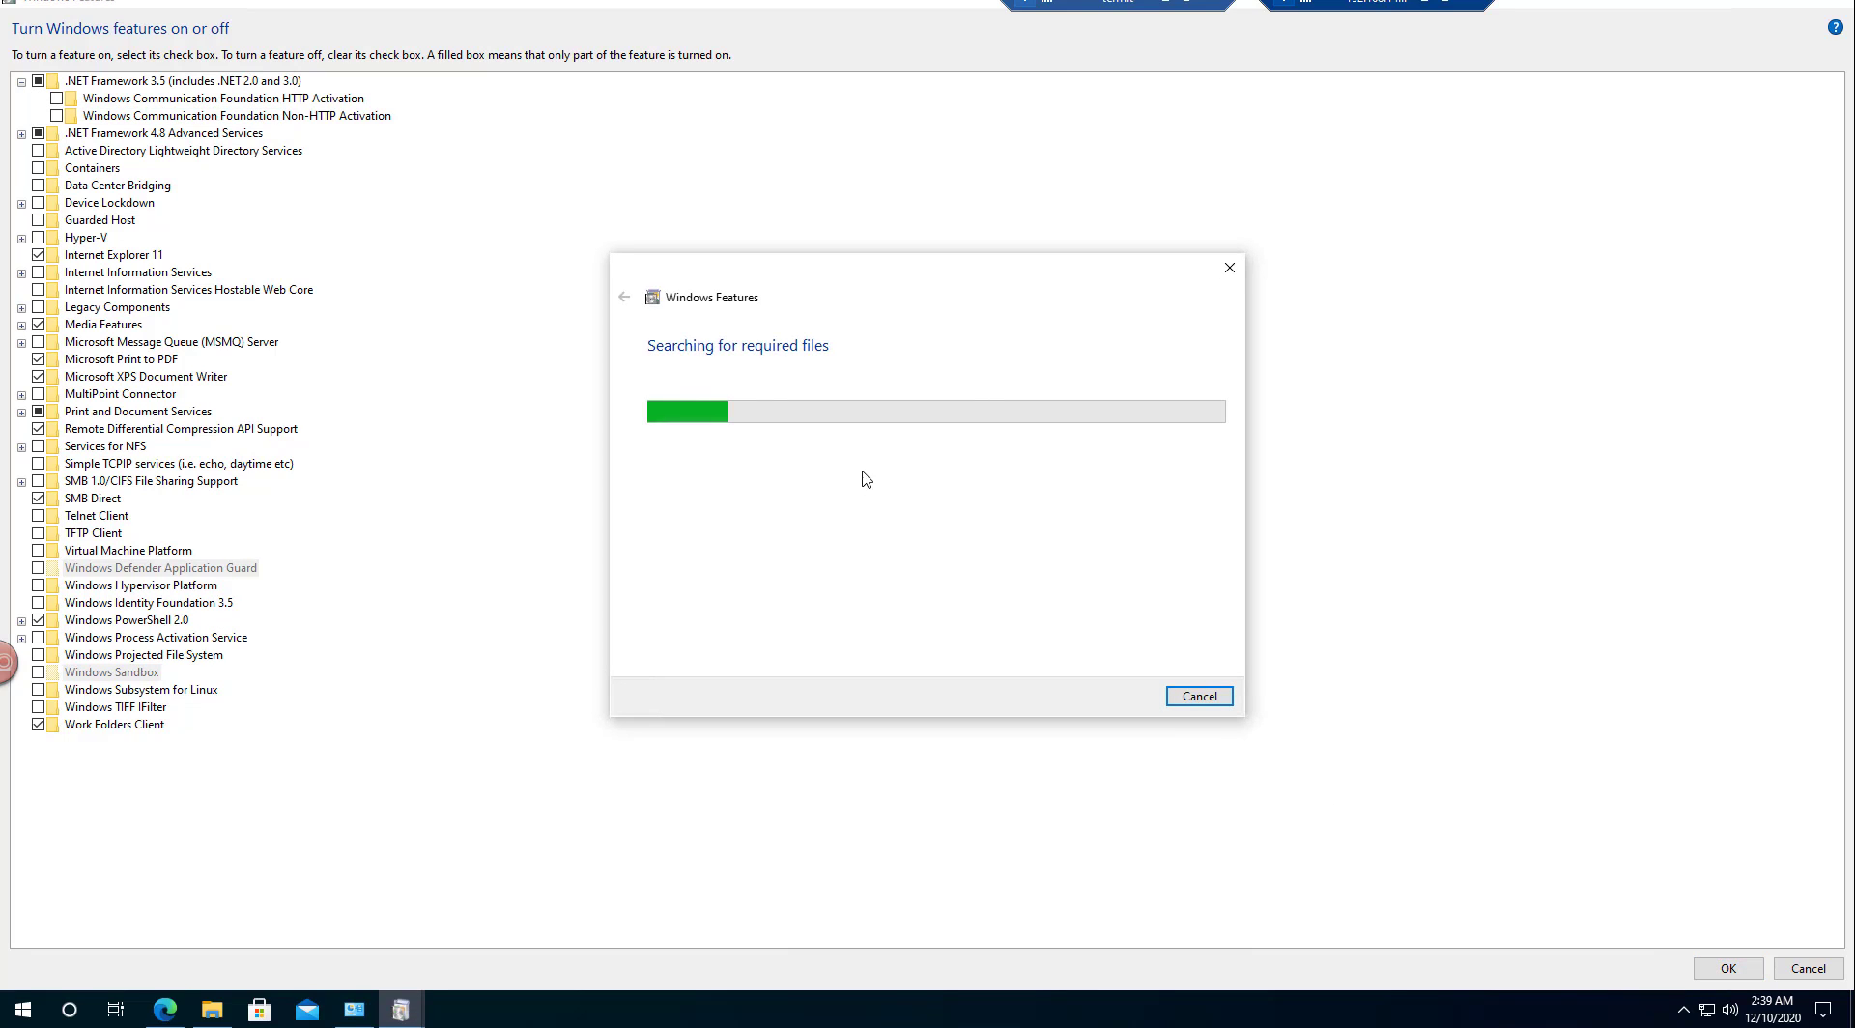
{"action": "left_click", "coordinate": [928, 415]}
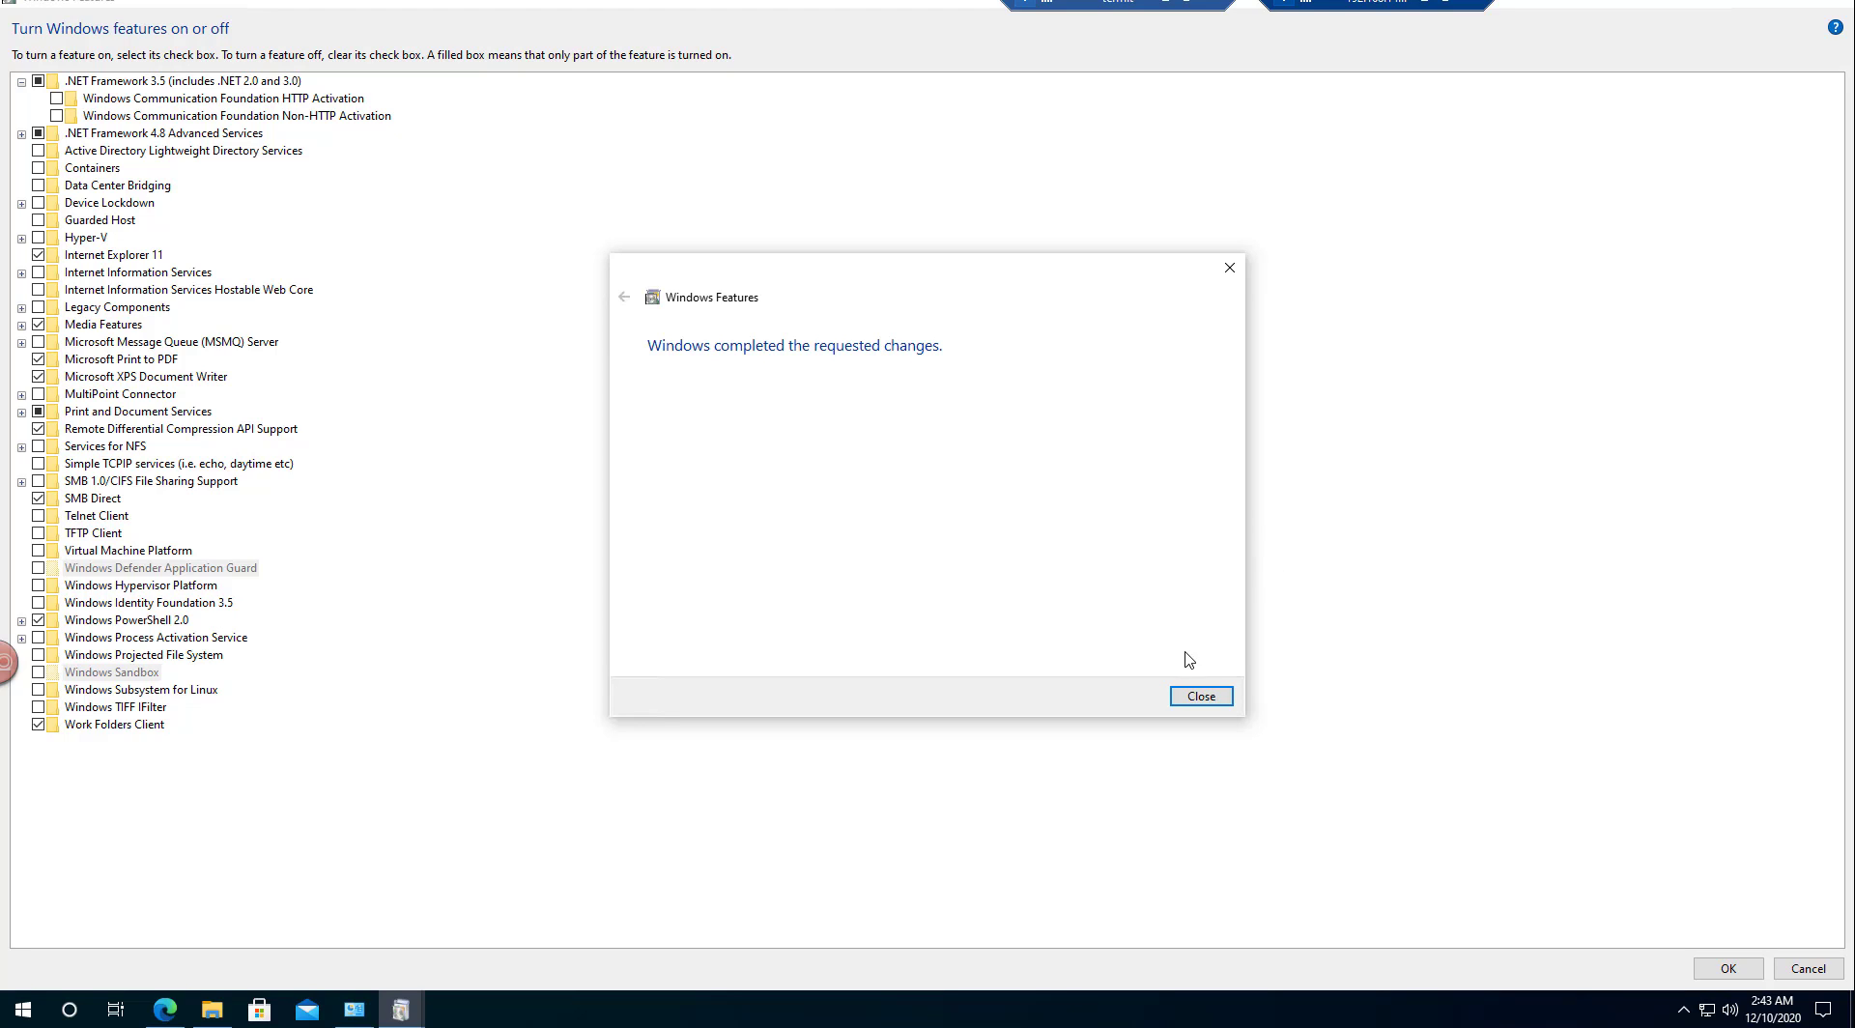
{"action": "left_click", "coordinate": [1201, 697]}
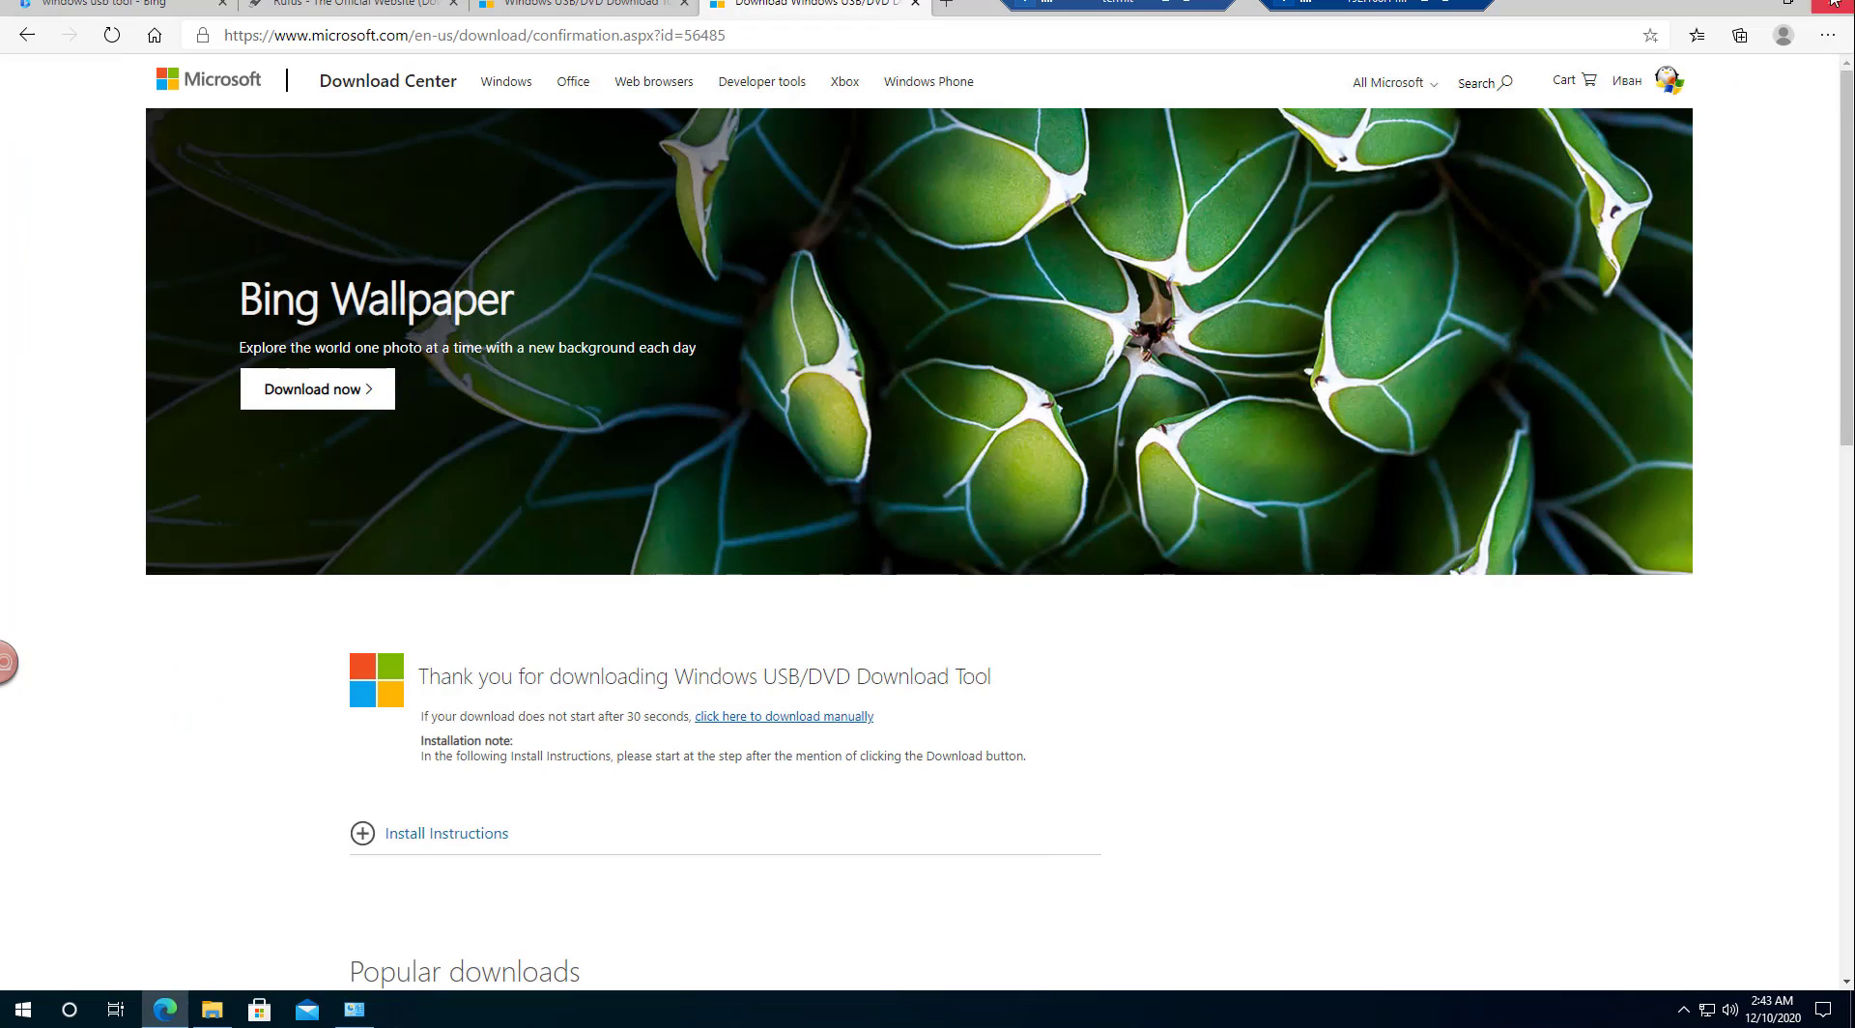
Run the tool's installer again from the browser's downloads list and complete the setup wizard
{"action": "mouse_move", "coordinate": [353, 1010]}
{"action": "key", "text": "ctrl+j"}
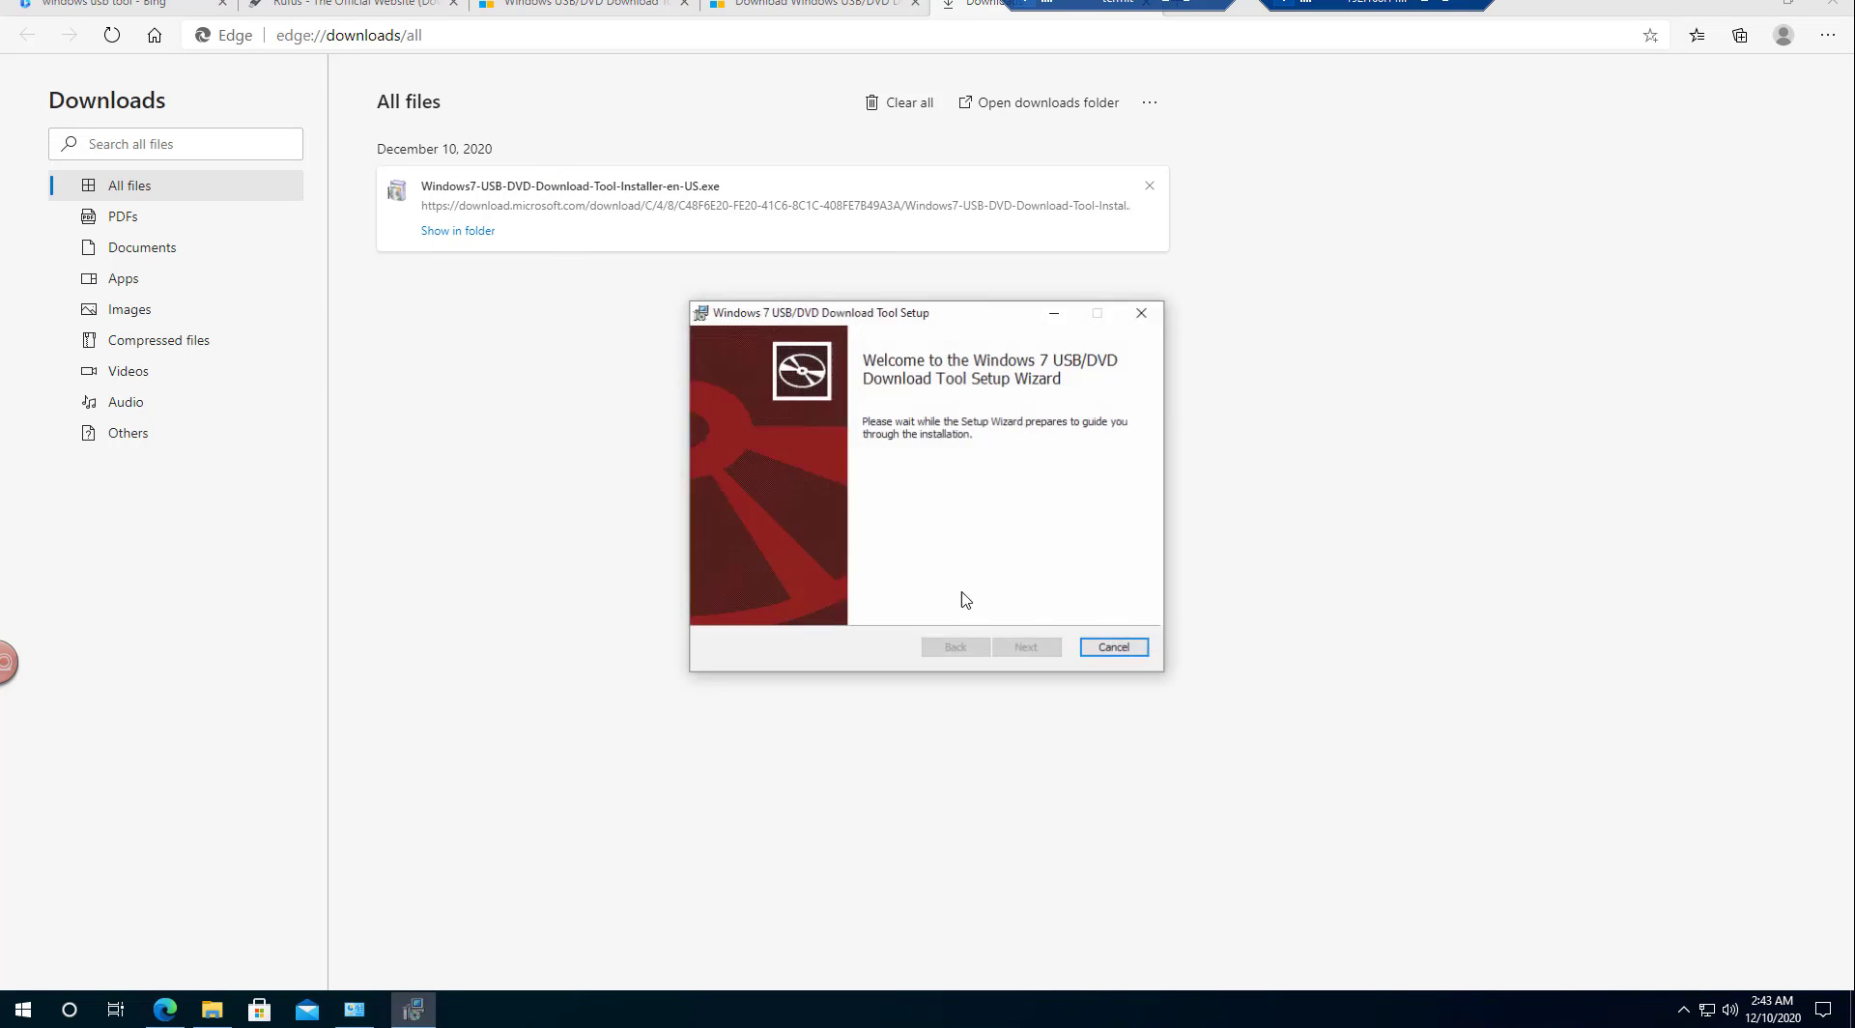
{"action": "left_click", "coordinate": [1030, 650]}
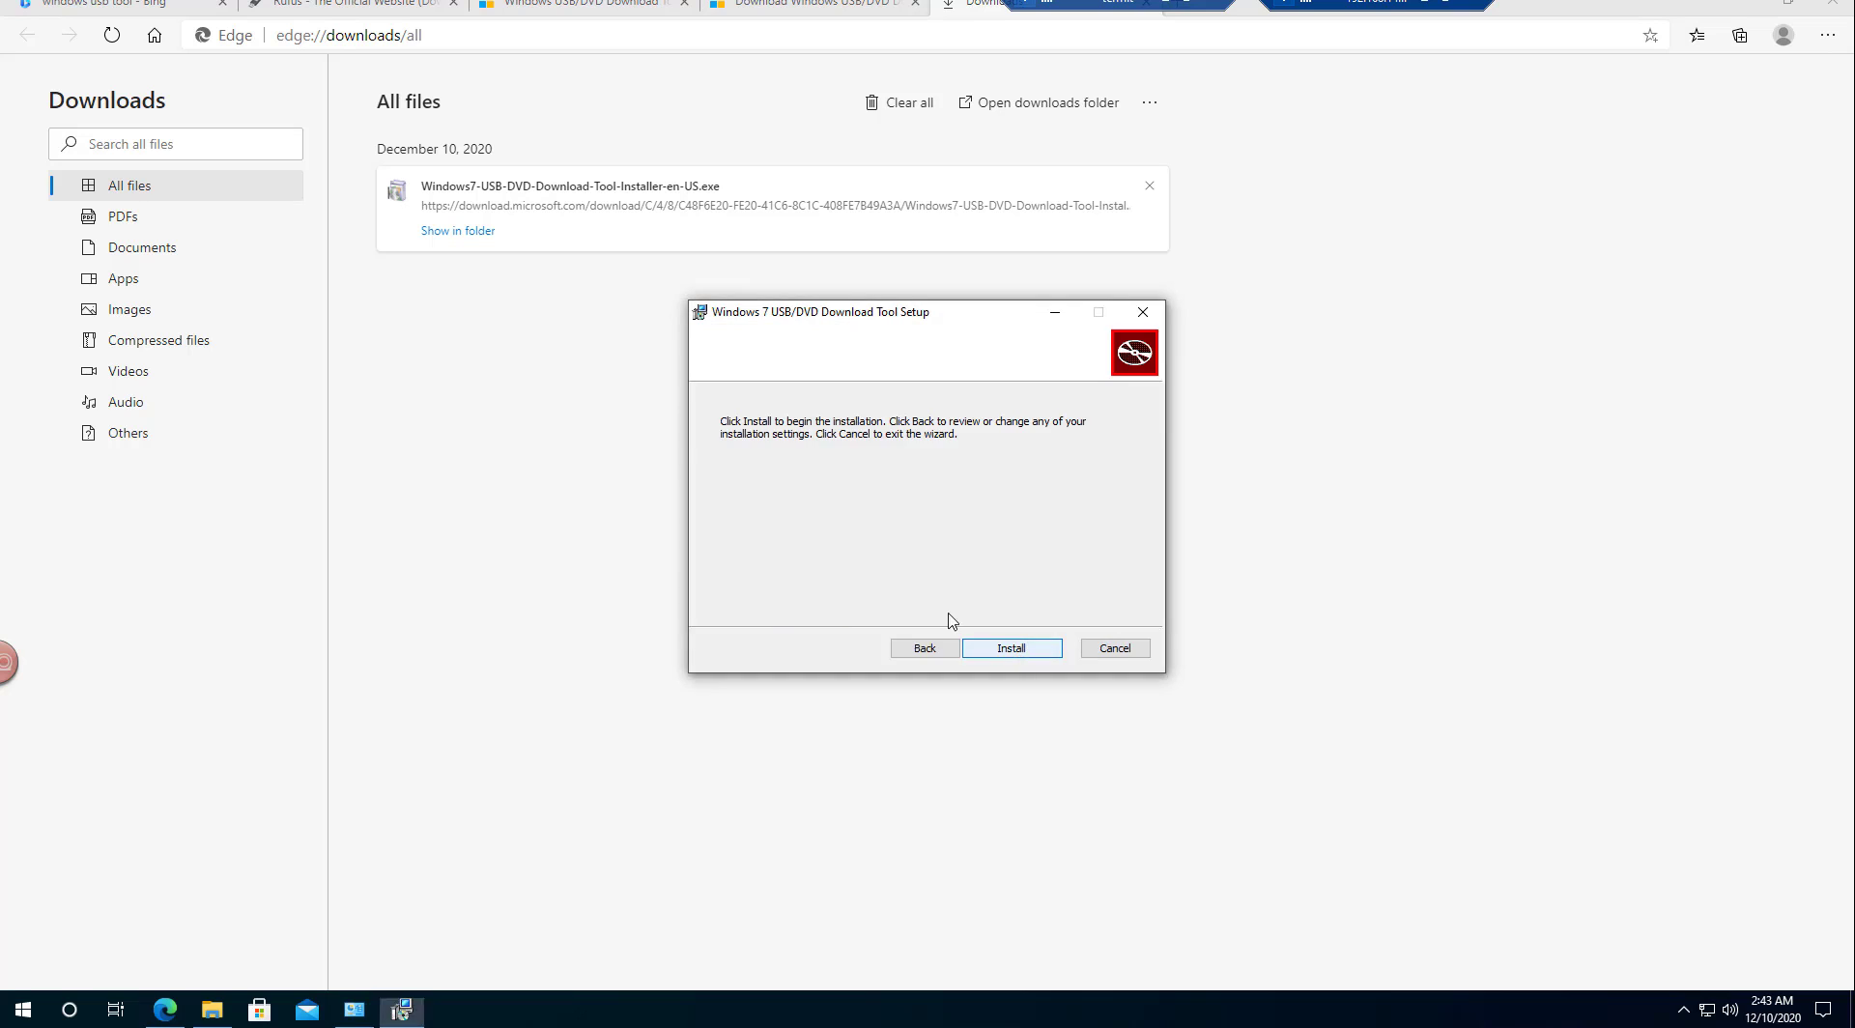
{"action": "left_click", "coordinate": [1003, 648]}
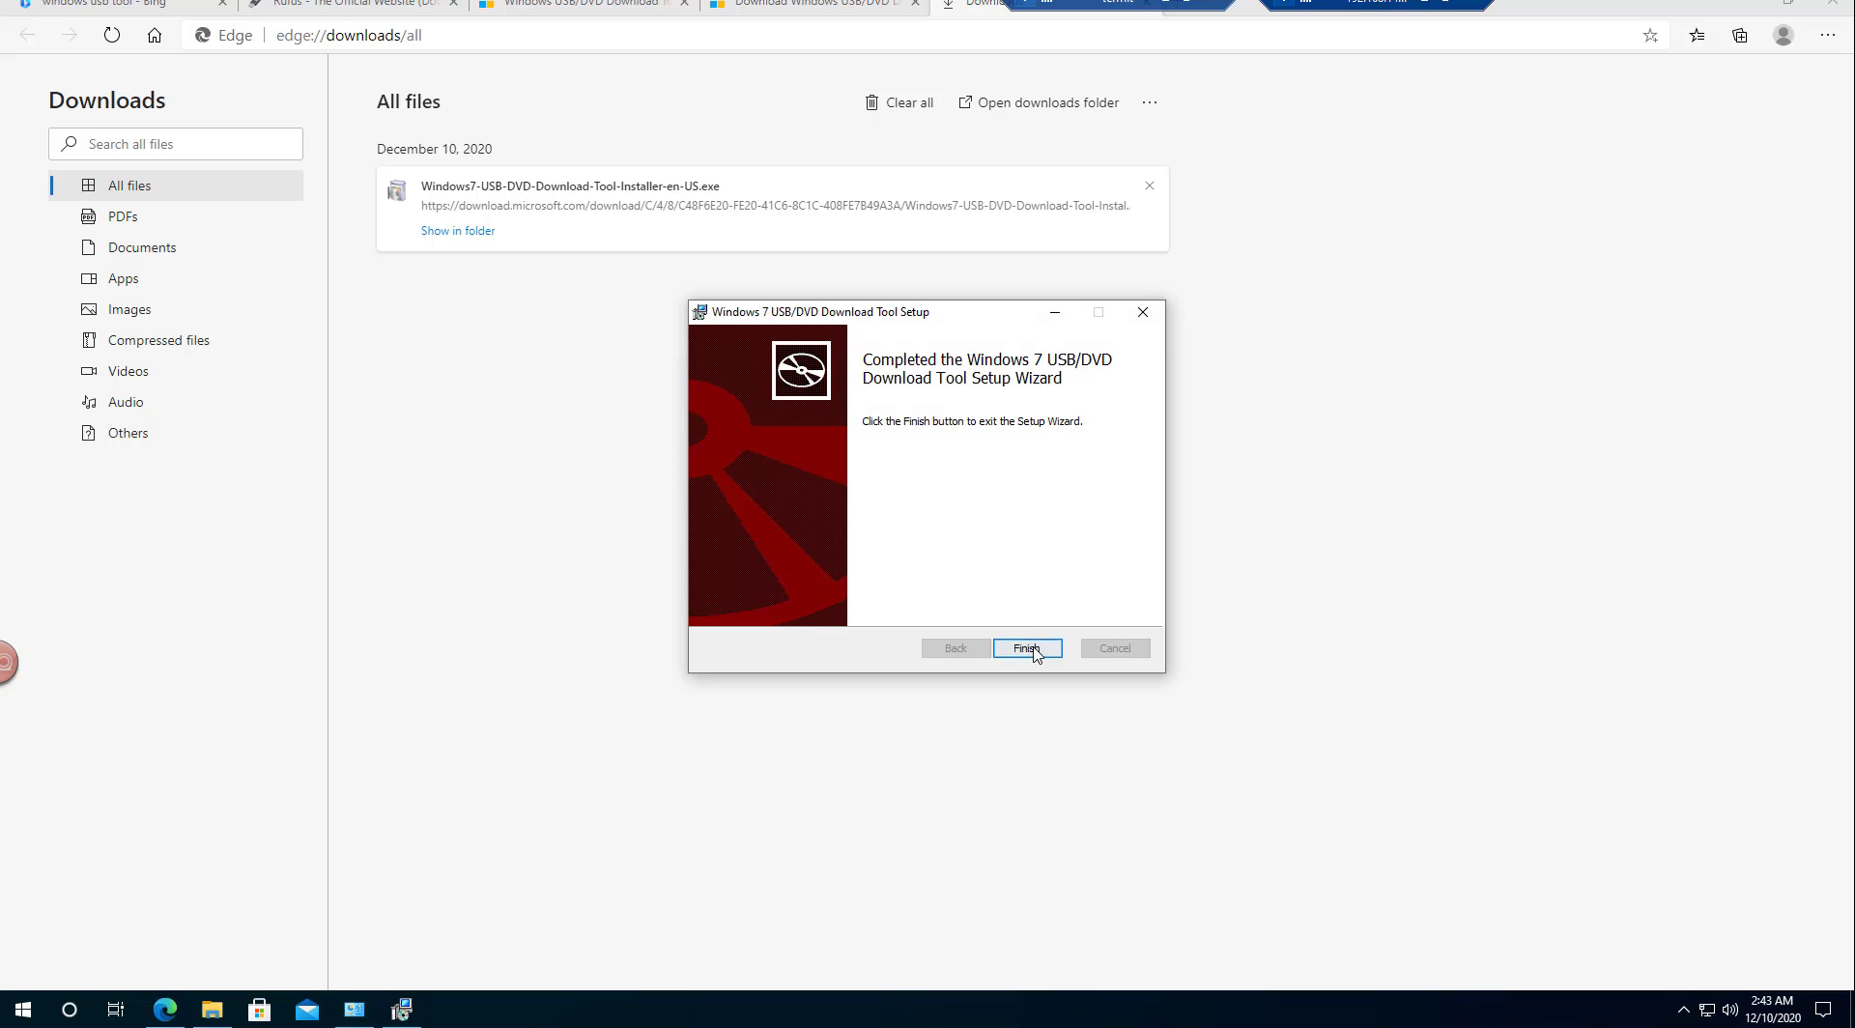
{"action": "key", "text": "Return"}
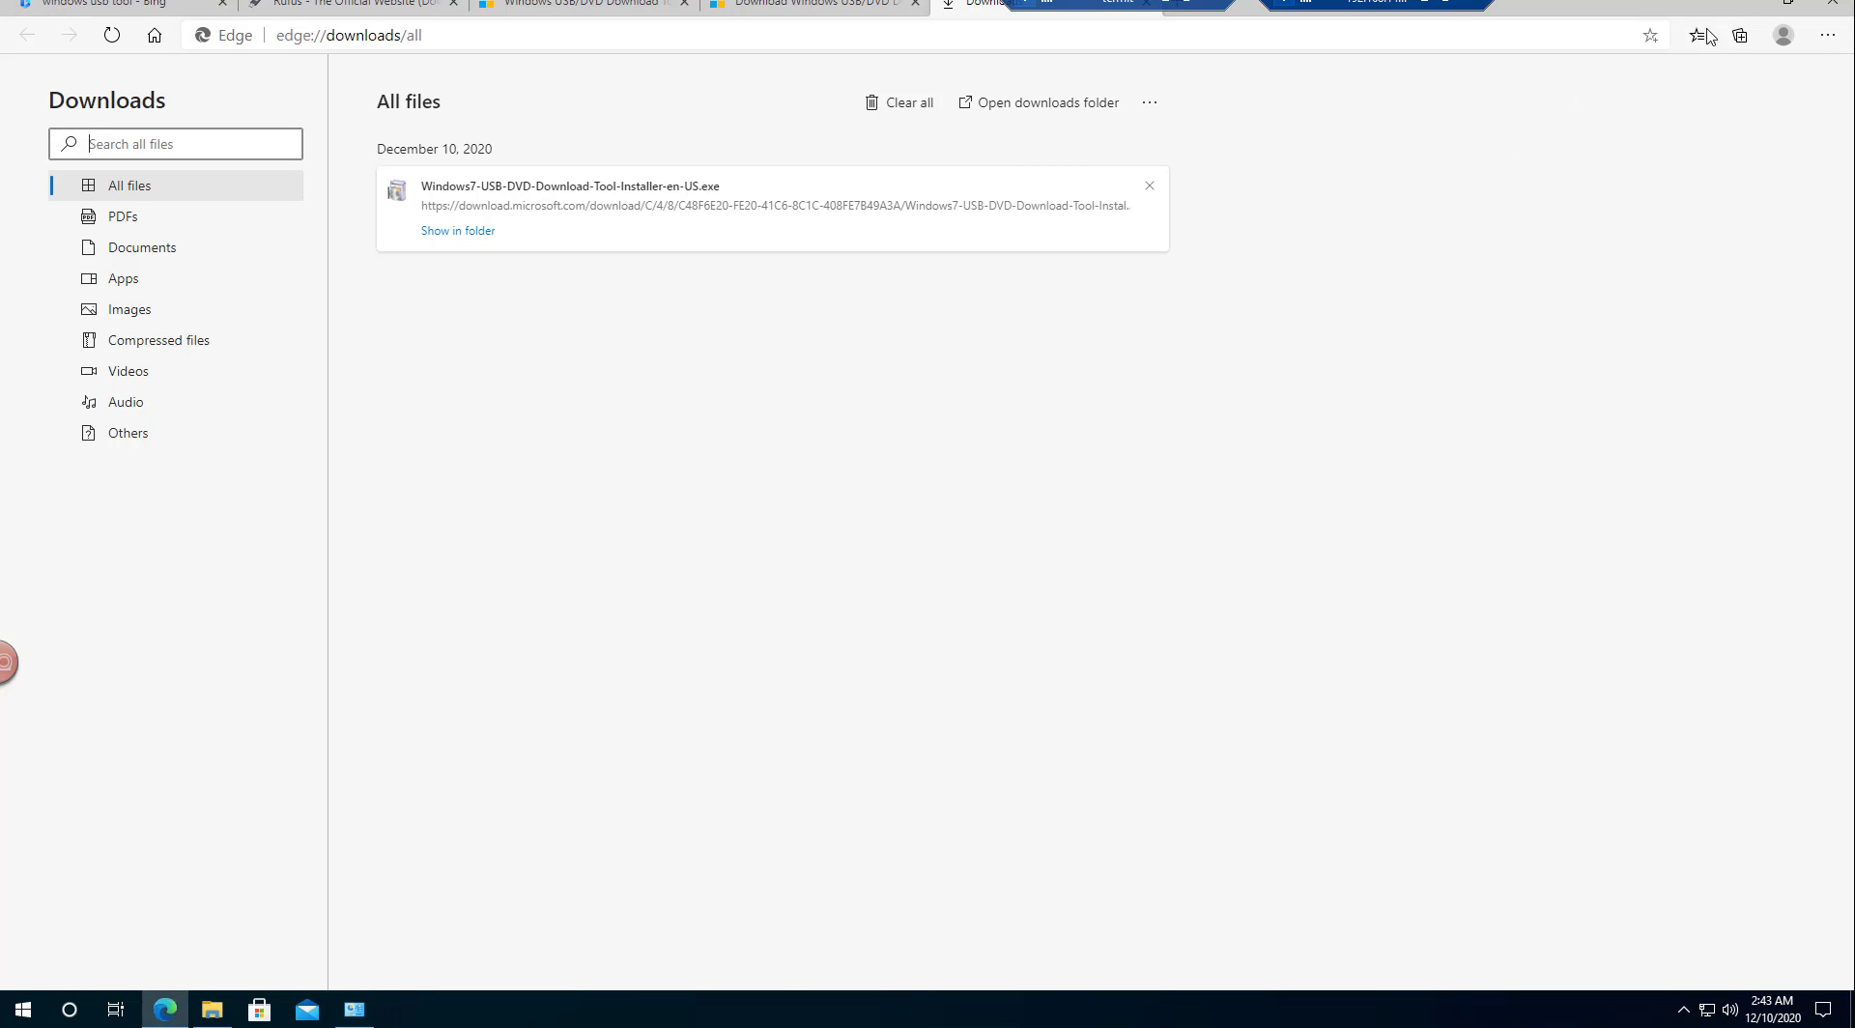
Put away the browser and Control Panel windows and view the drives under This PC in File Explorer
{"action": "left_click", "coordinate": [1744, 6]}
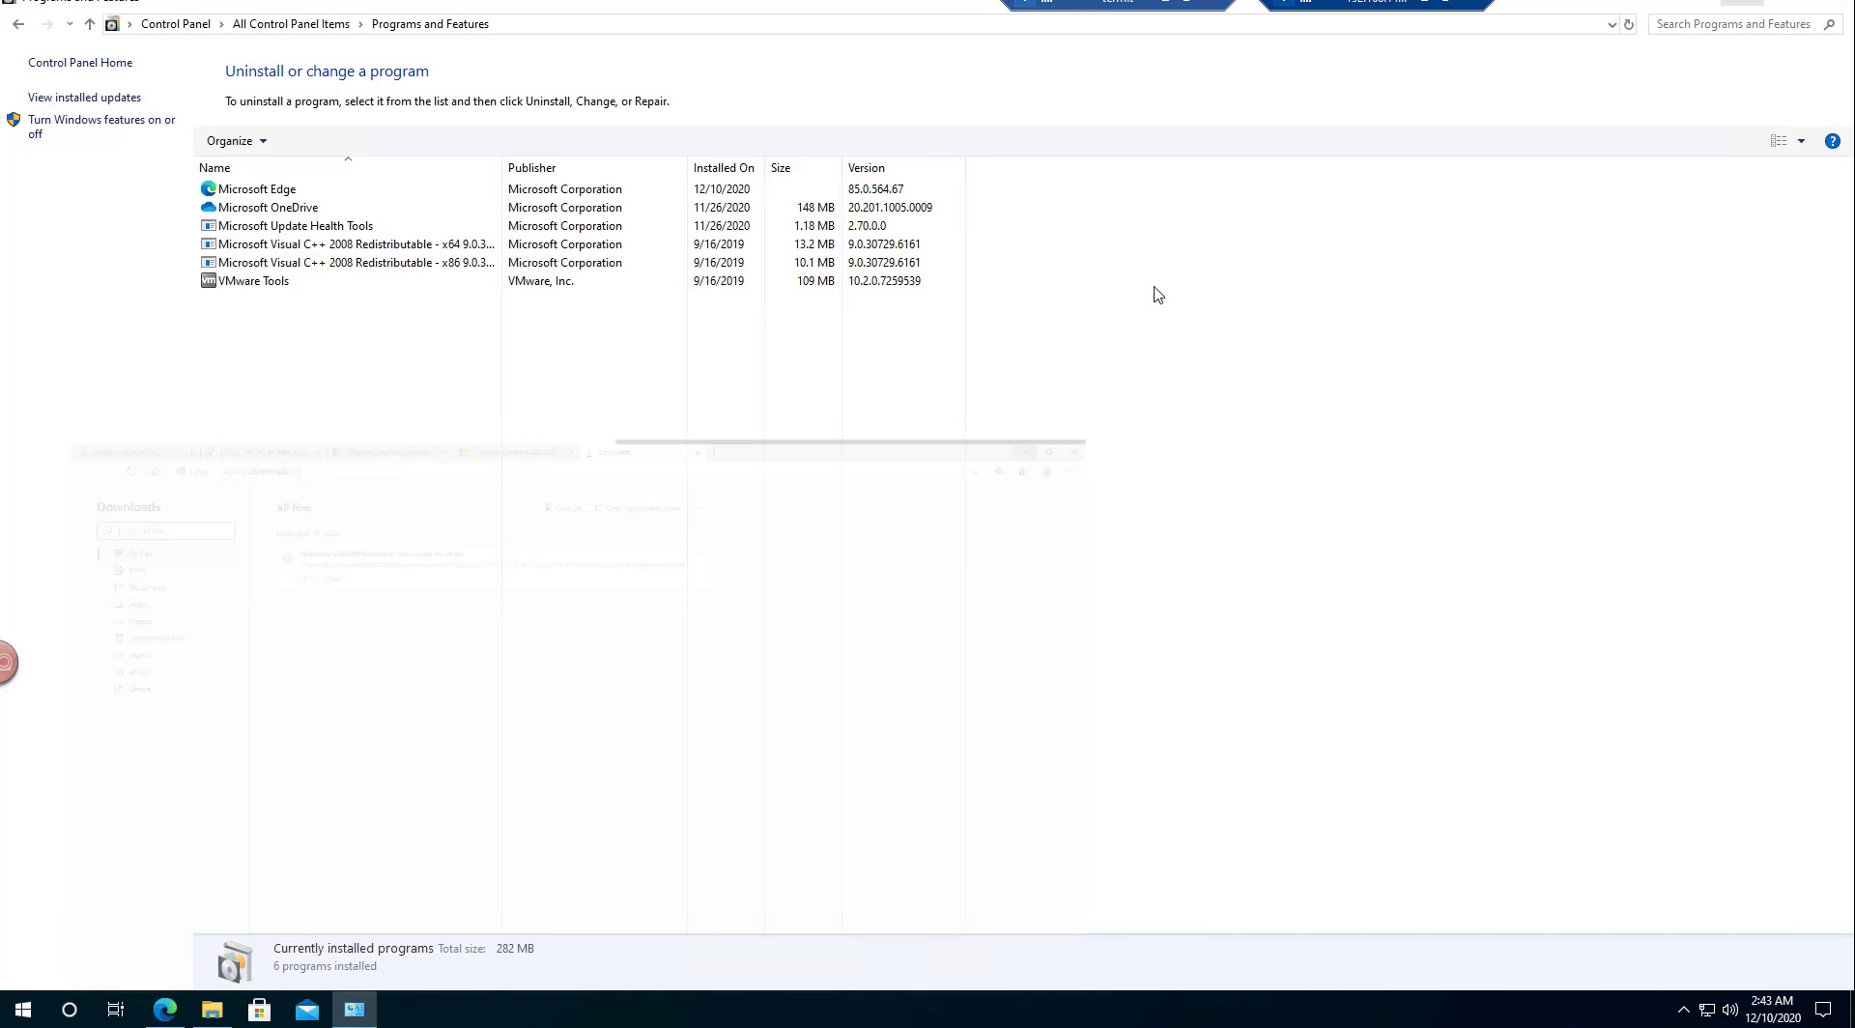
{"action": "left_click", "coordinate": [1827, 8]}
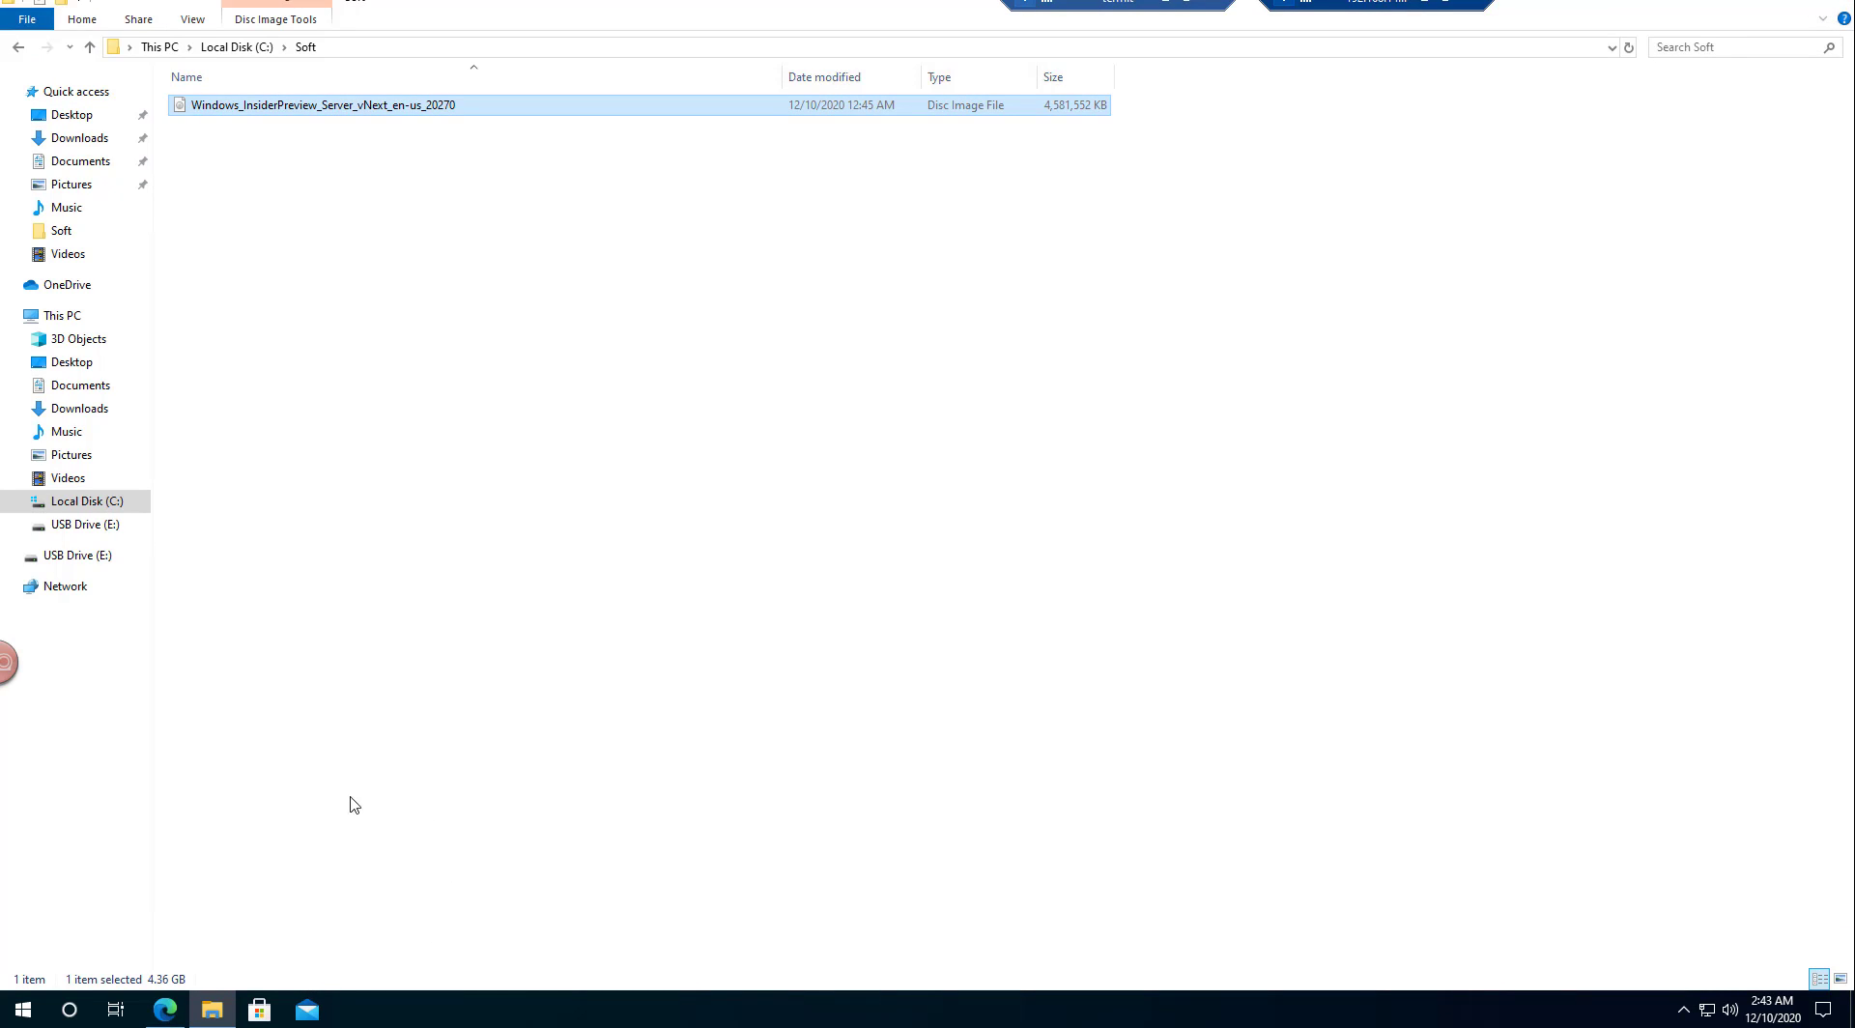
{"action": "left_click", "coordinate": [1684, 1010]}
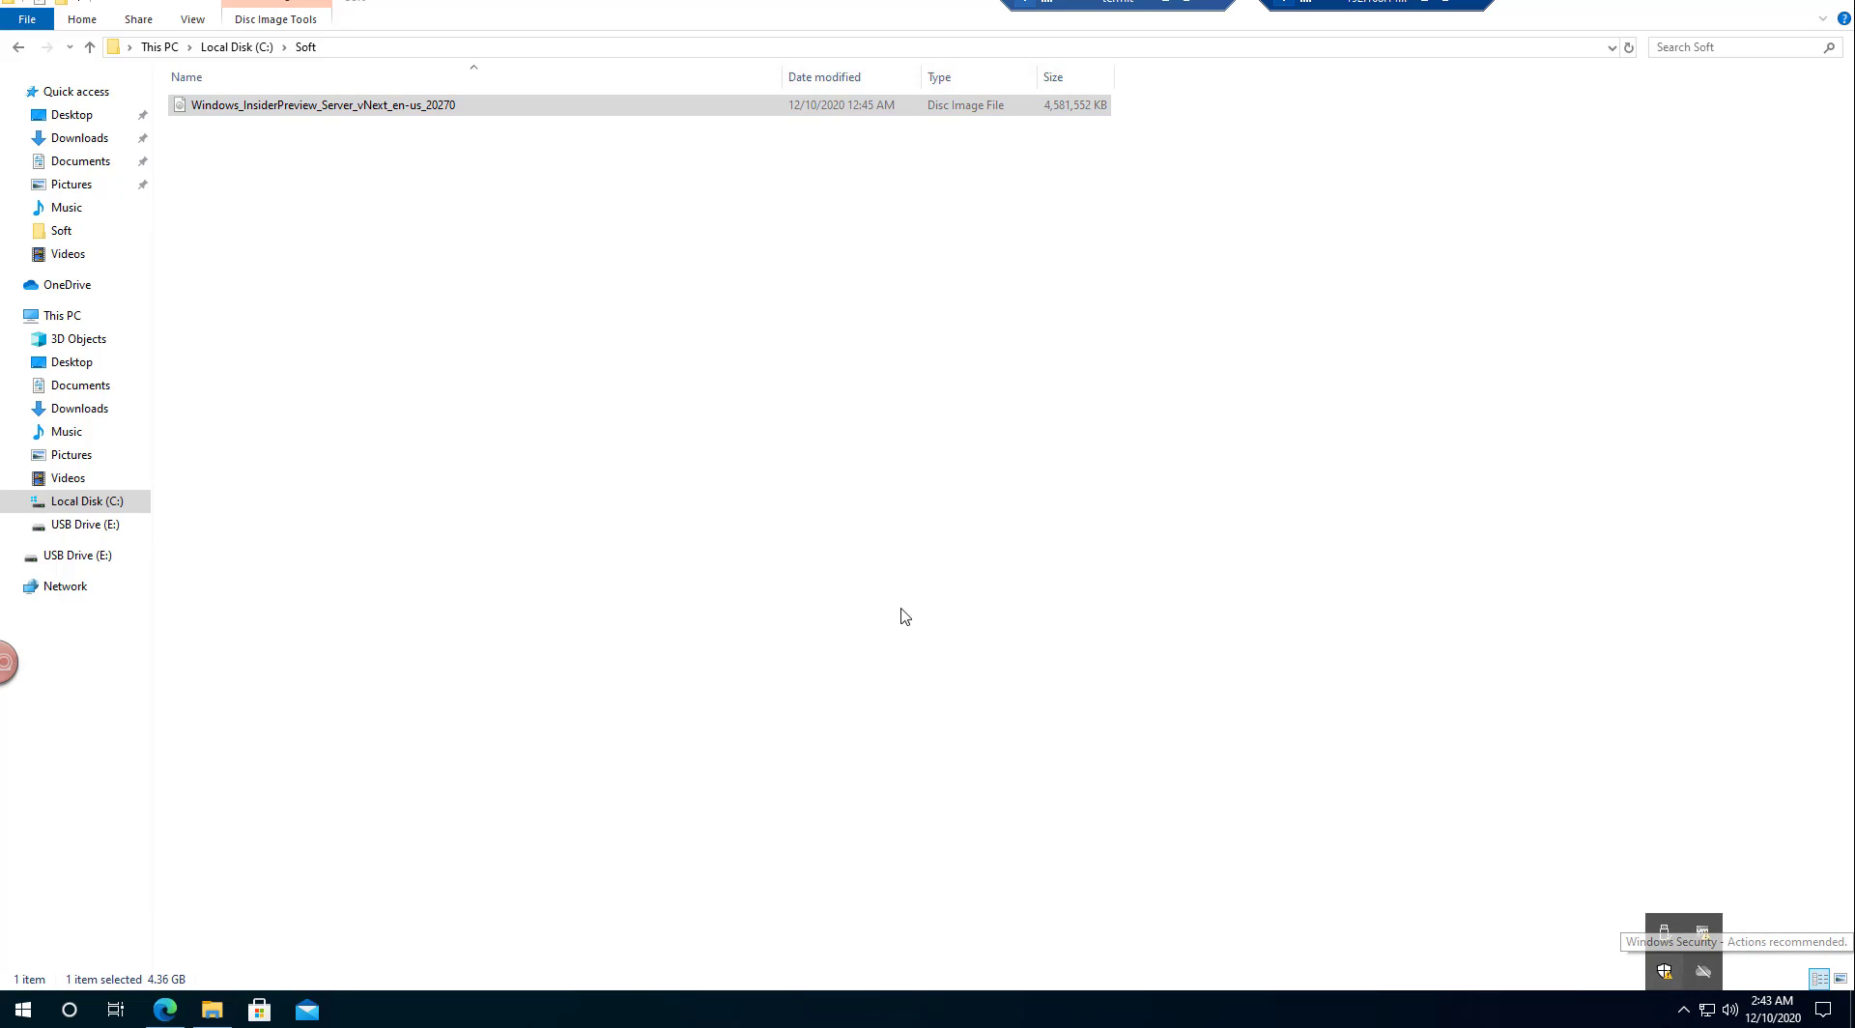
{"action": "left_click", "coordinate": [55, 315]}
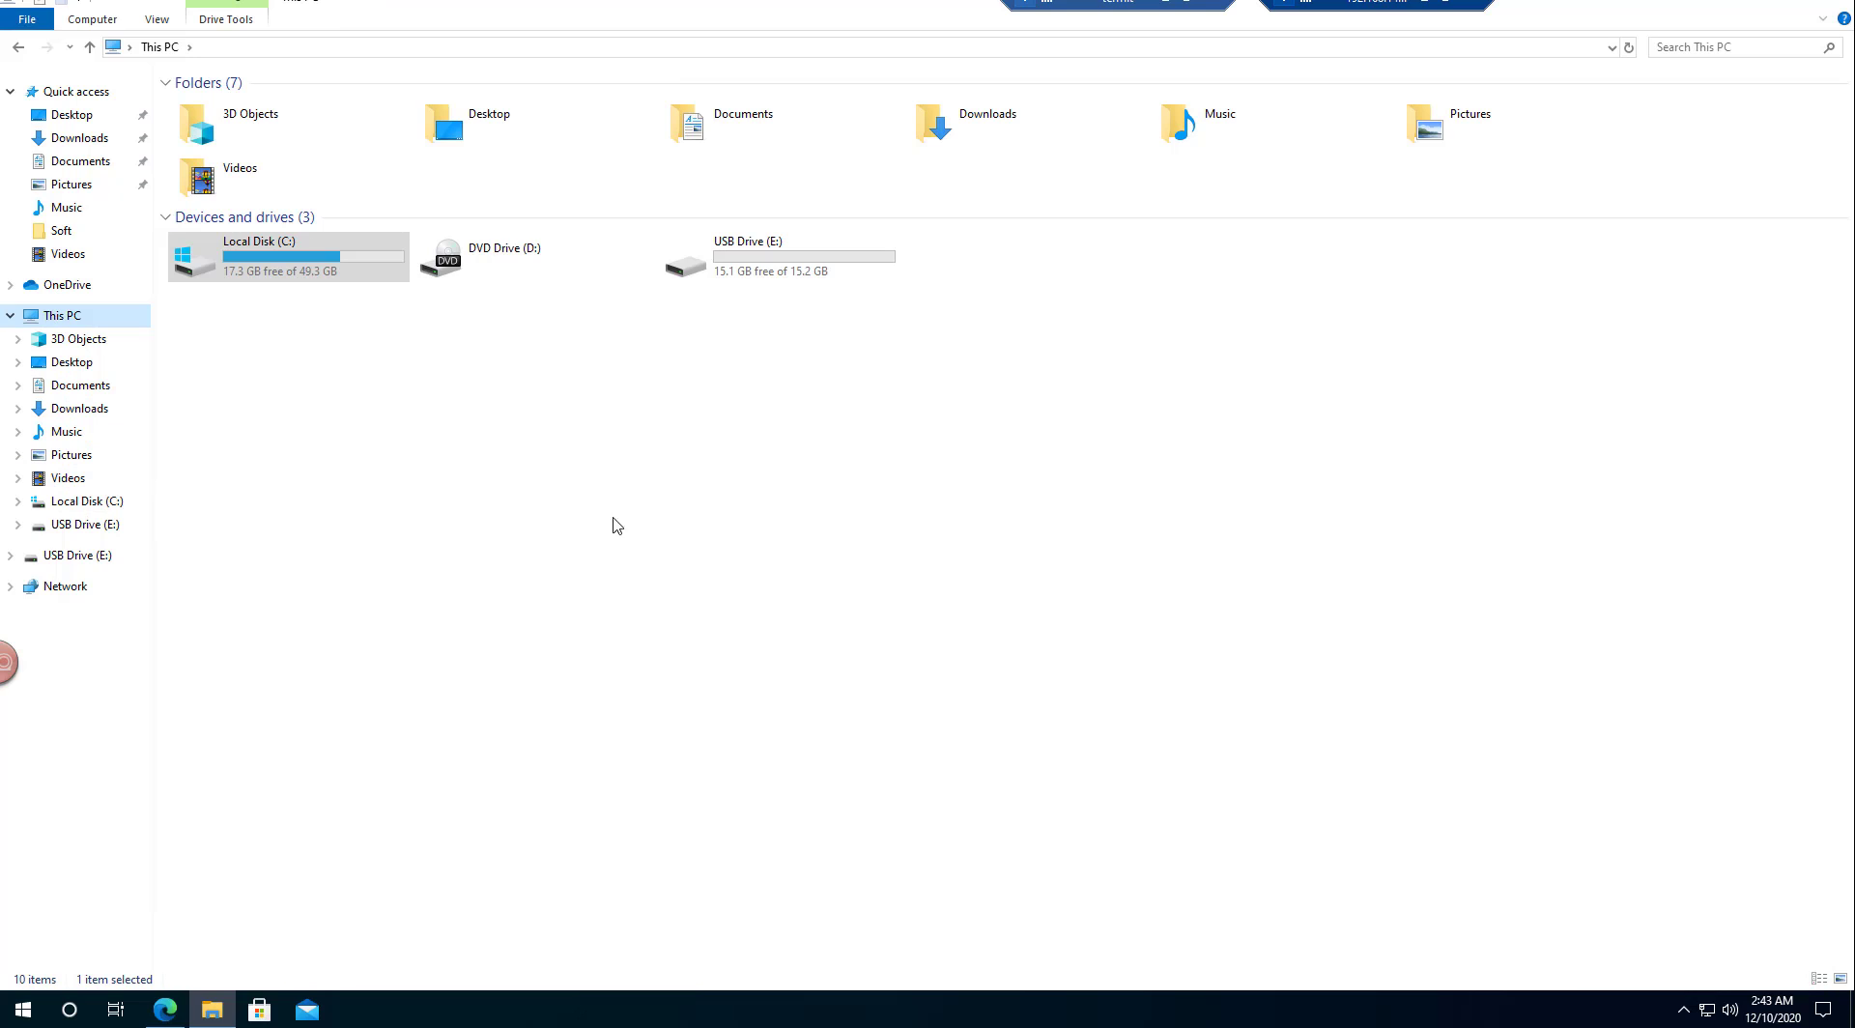
Launch the Windows 7 USB DVD Download Tool as administrator, allow it to make changes, and bring its window forward
{"action": "left_click", "coordinate": [23, 1010]}
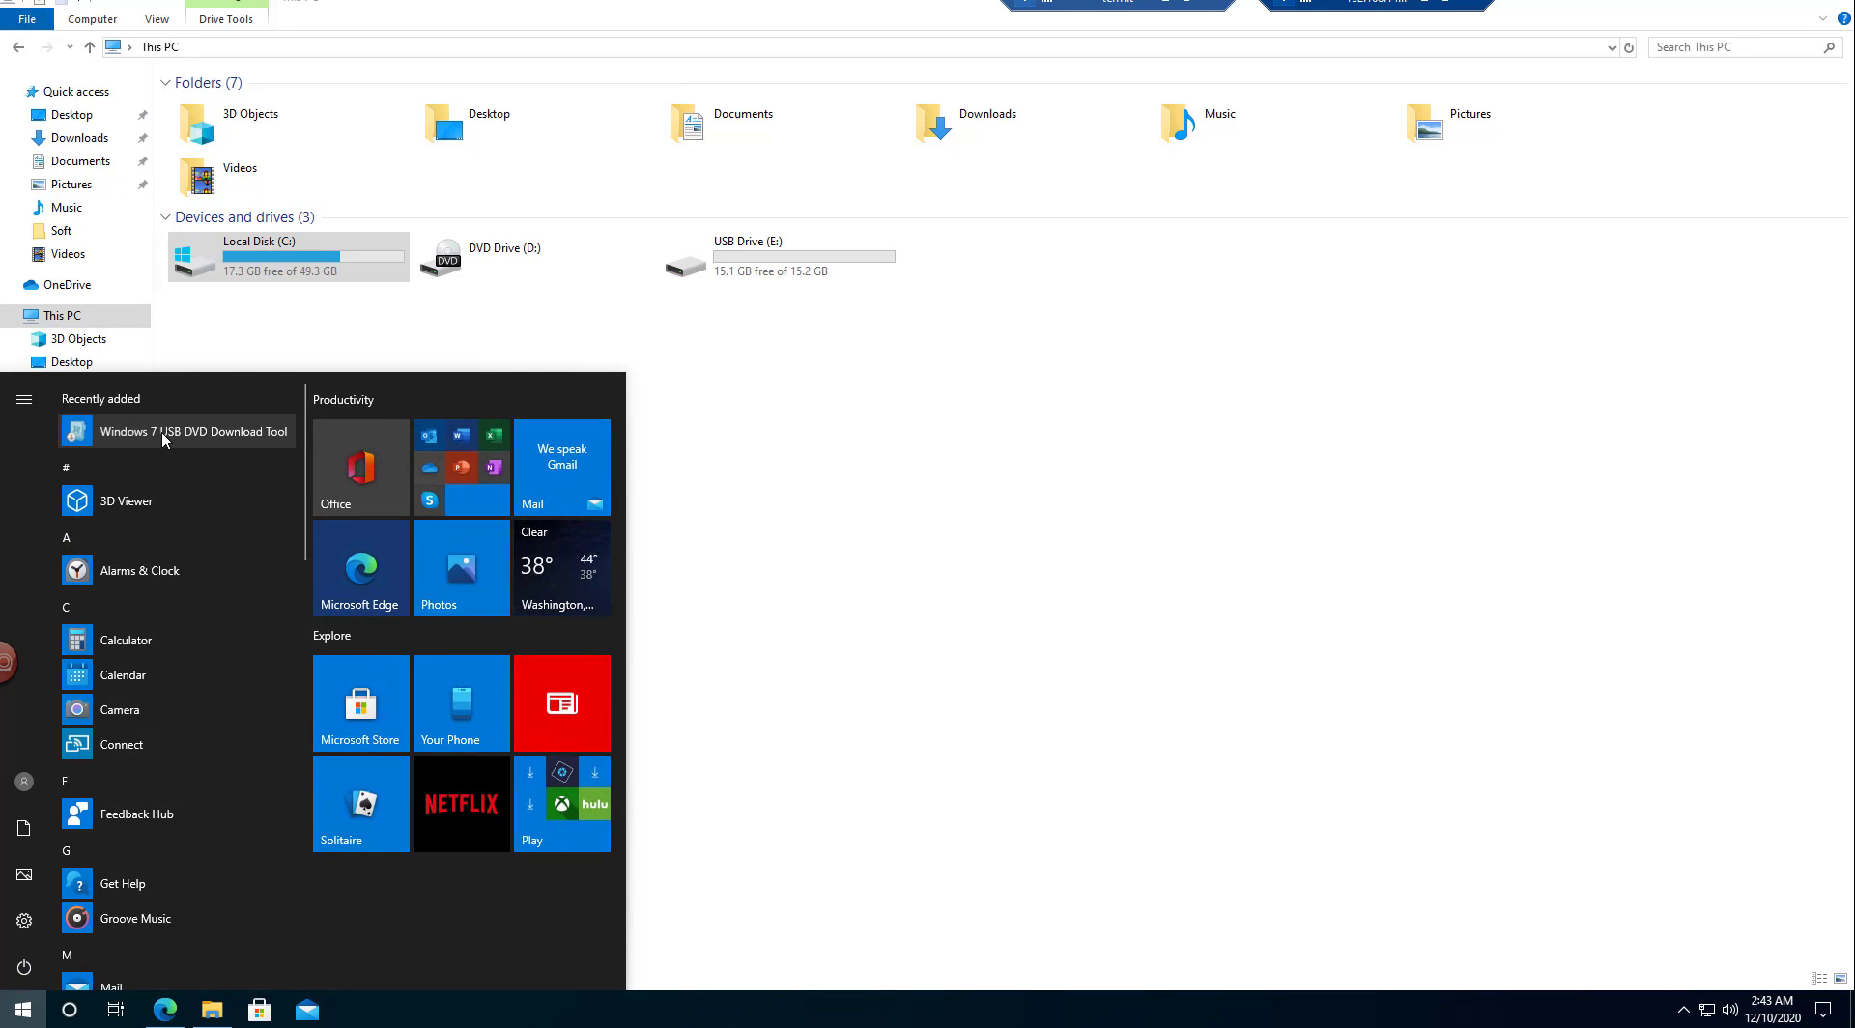
{"action": "right_click", "coordinate": [160, 432]}
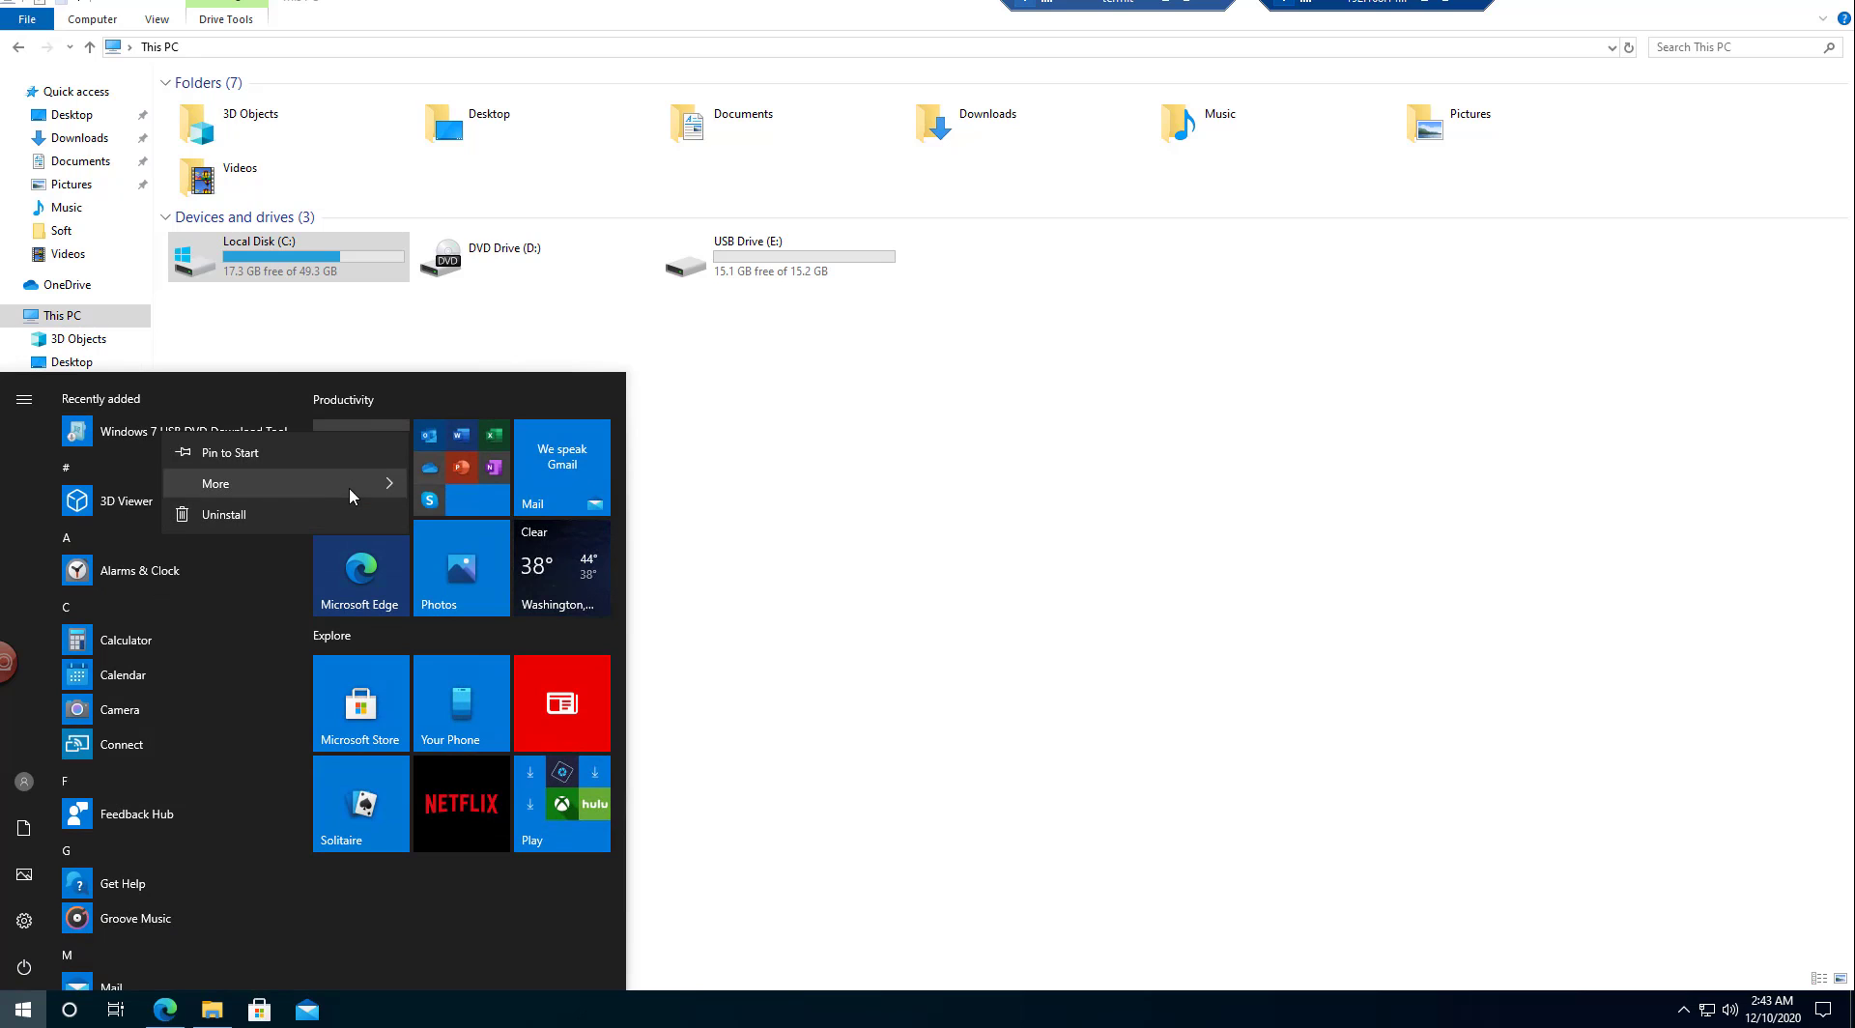
{"action": "mouse_move", "coordinate": [349, 489]}
{"action": "left_click", "coordinate": [478, 519]}
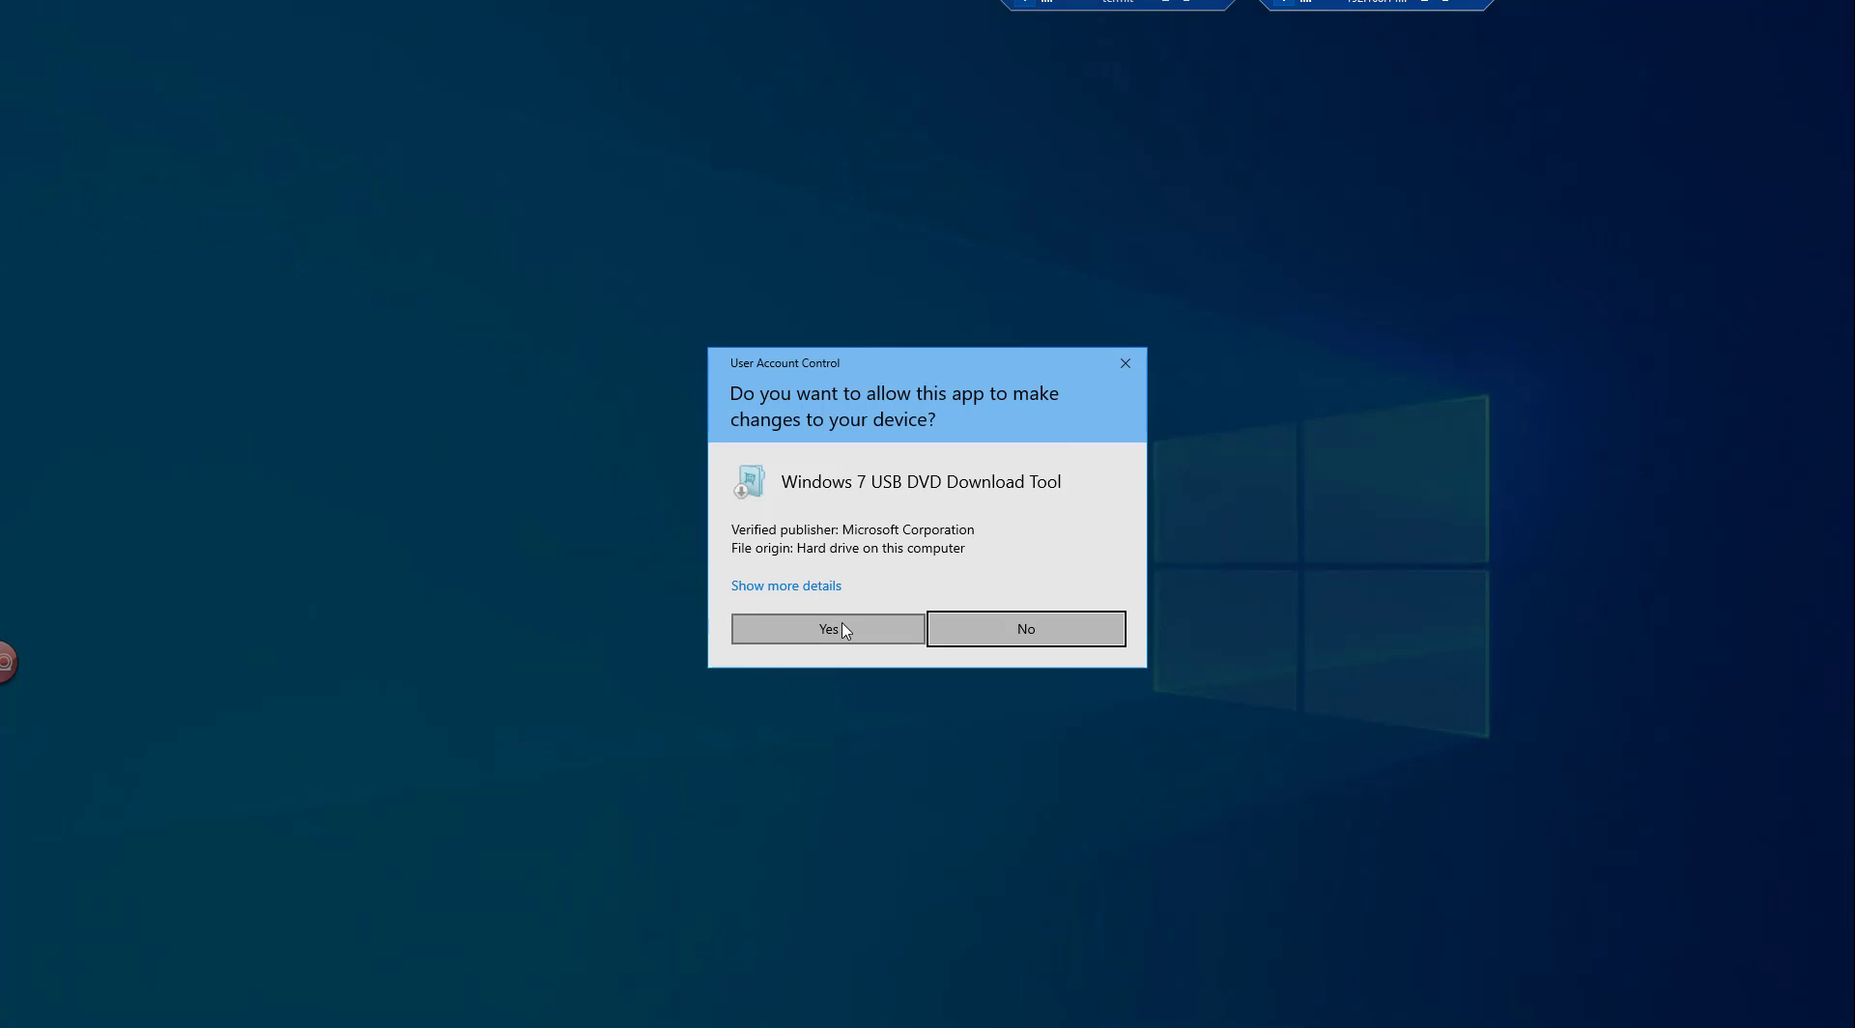
{"action": "left_click", "coordinate": [828, 627]}
{"action": "left_click", "coordinate": [817, 430]}
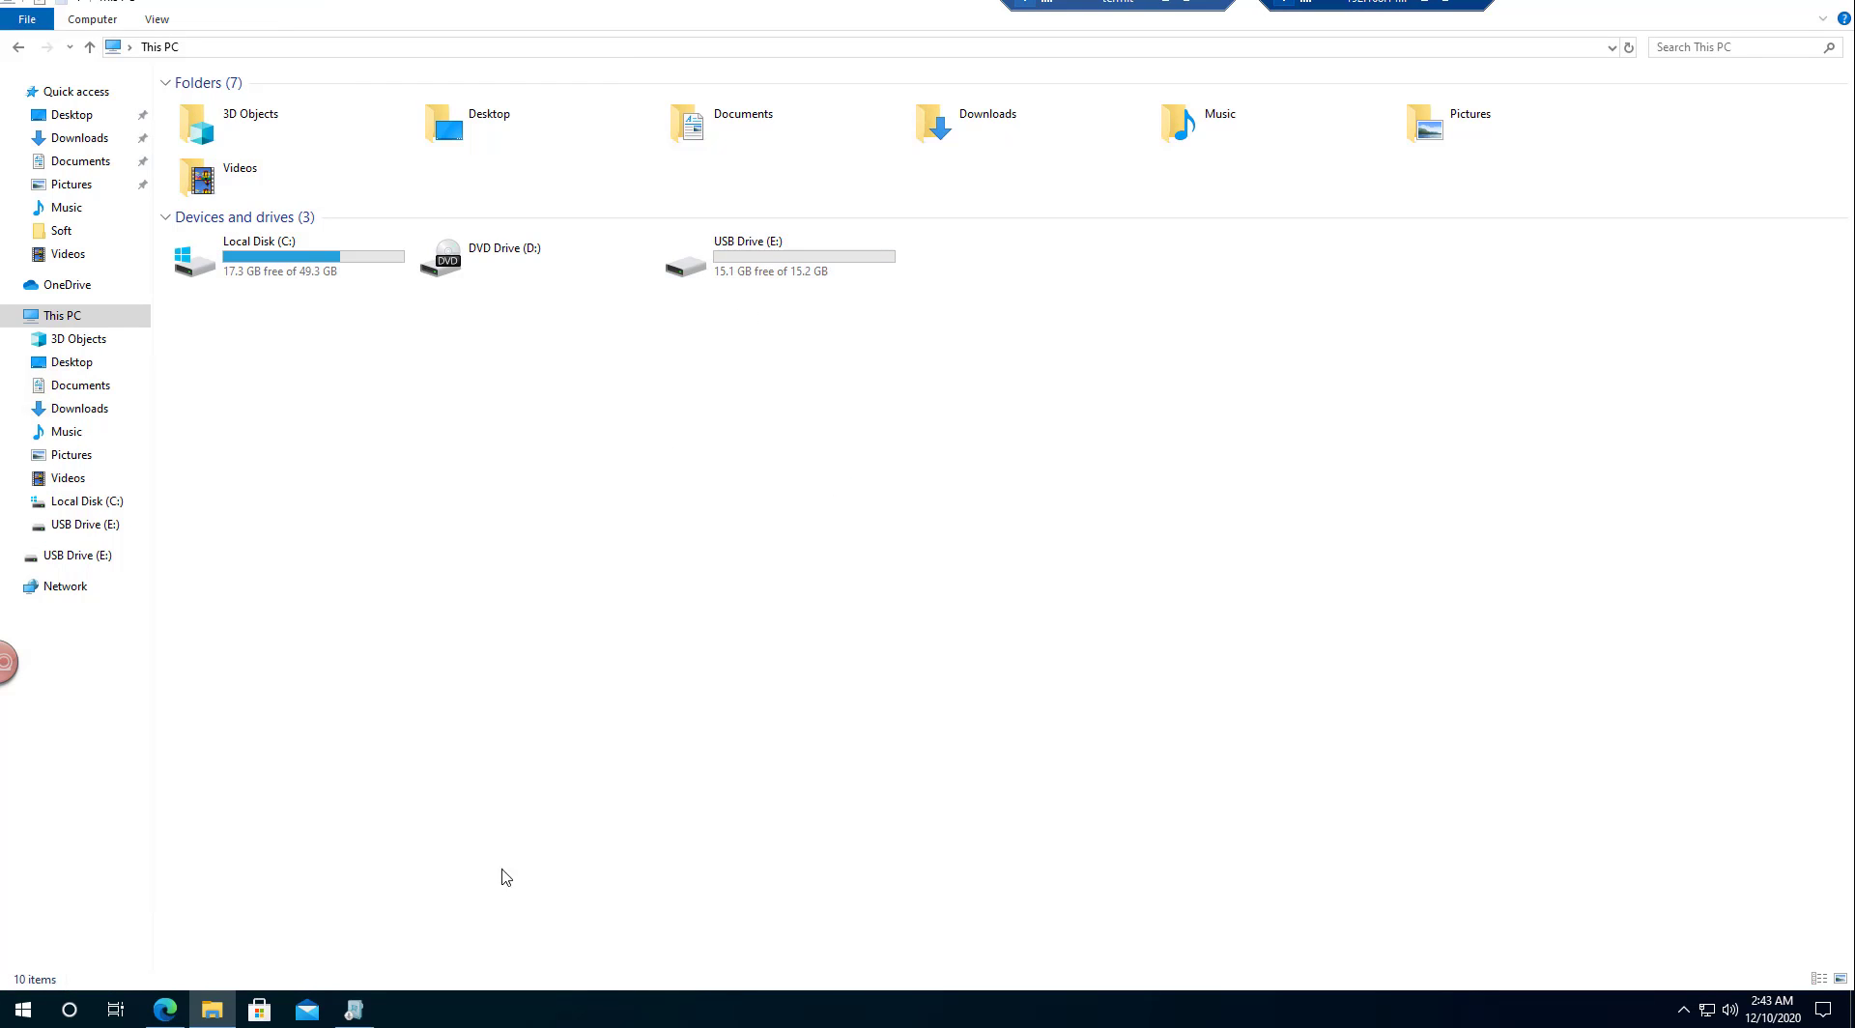
{"action": "left_click", "coordinate": [354, 1009]}
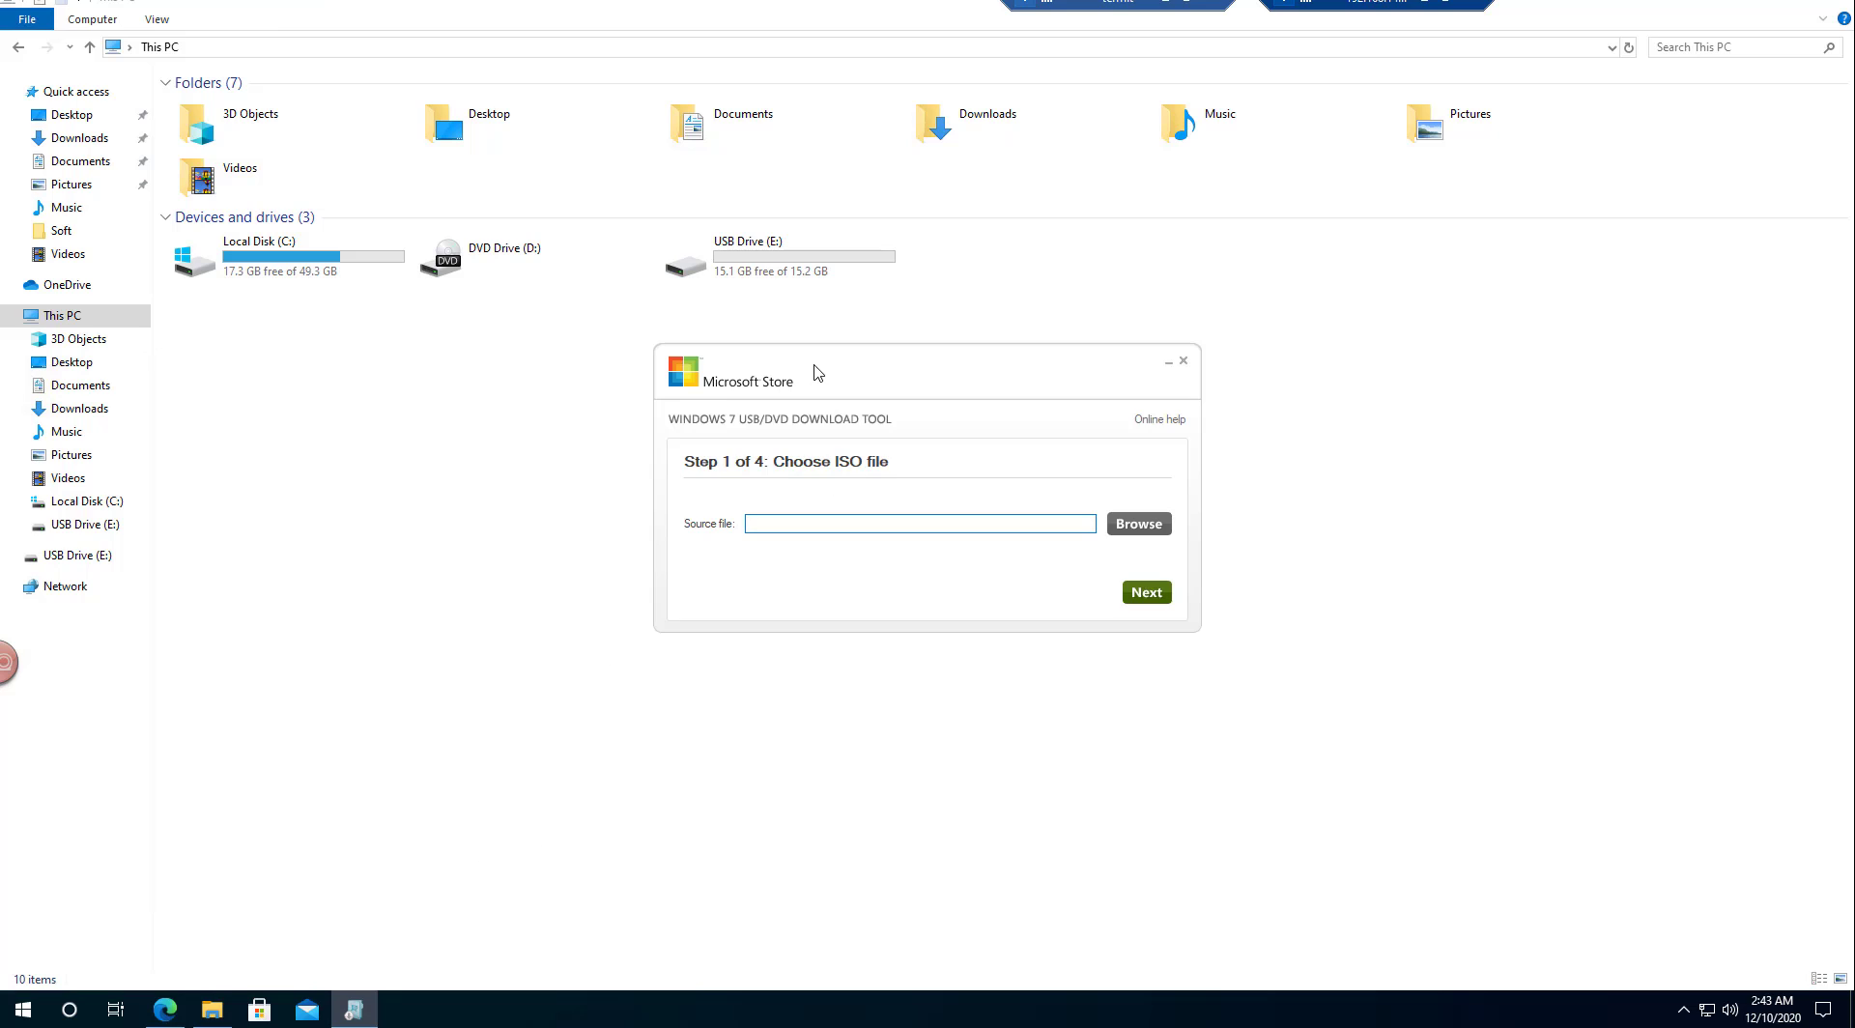
Choose Windows_InsiderPreview_Server_vNext_en-us_20270 from the Soft folder on Local Disk (C:) as the source ISO and continue to the media type
{"action": "left_click_drag", "start_coordinate": [817, 372], "coordinate": [600, 396]}
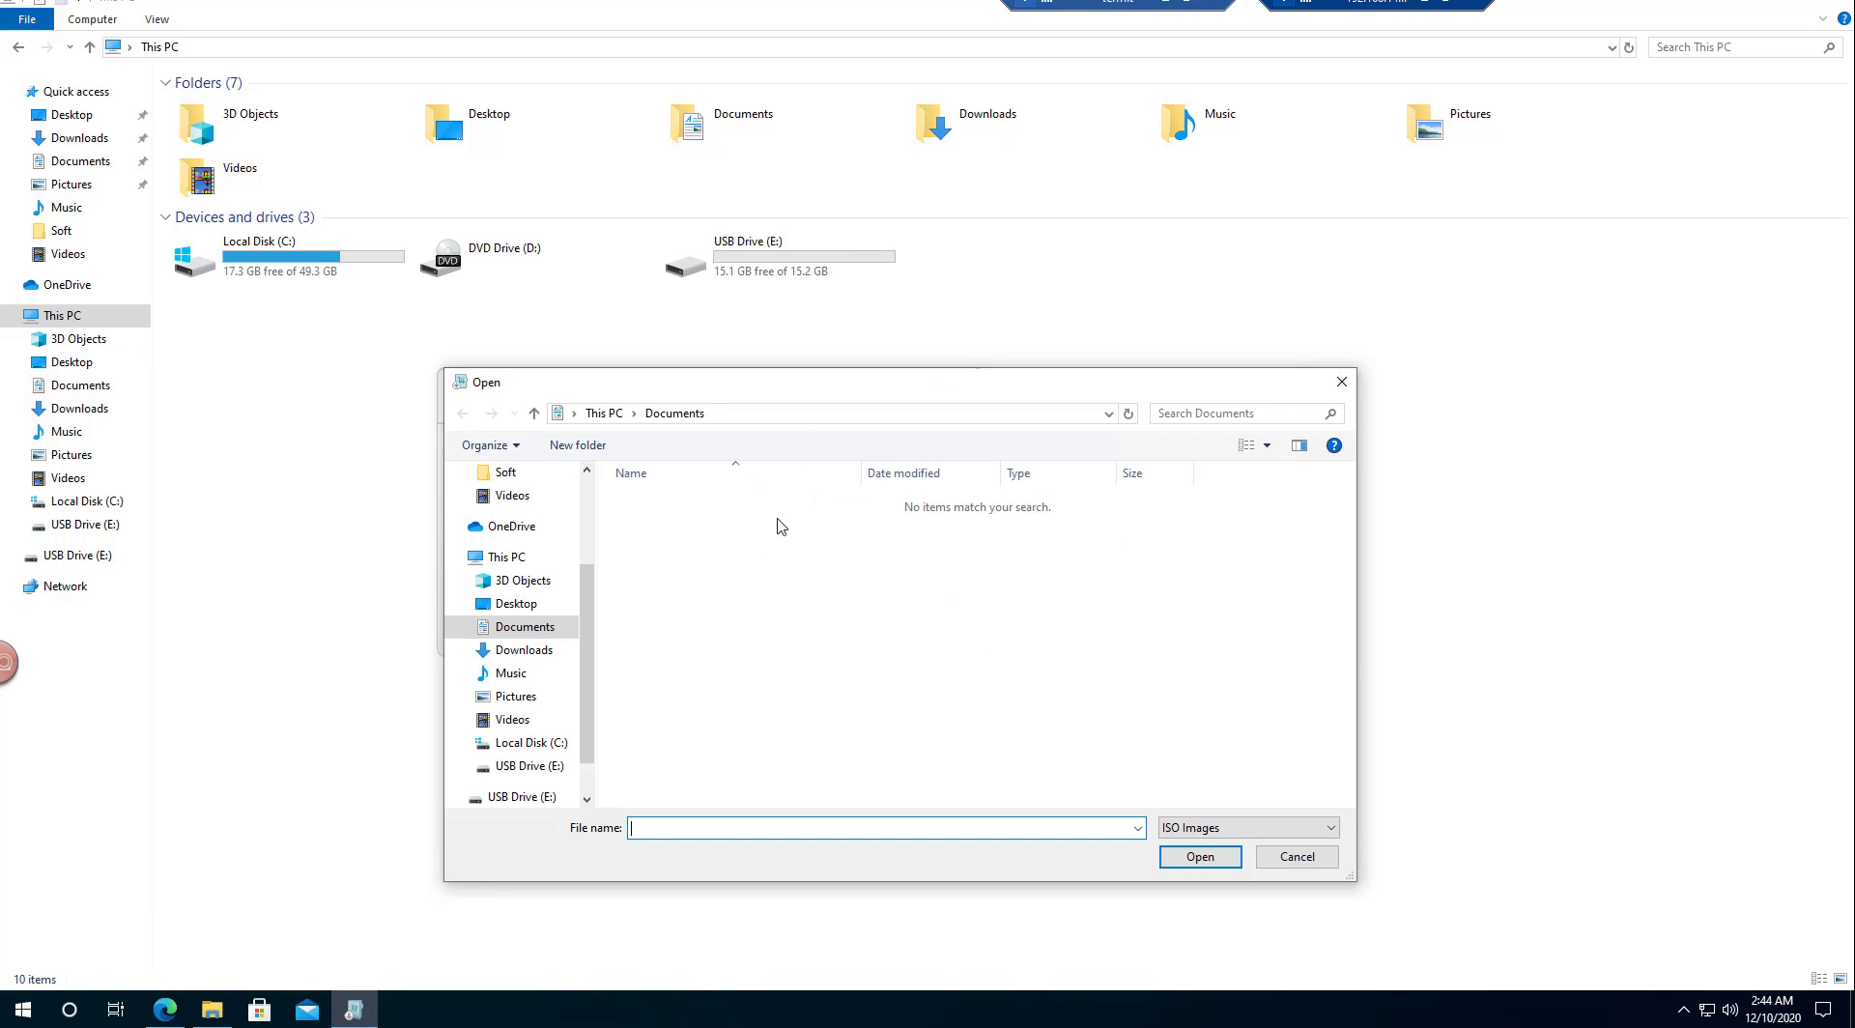
{"action": "left_click", "coordinate": [531, 743]}
{"action": "double_click", "coordinate": [657, 562]}
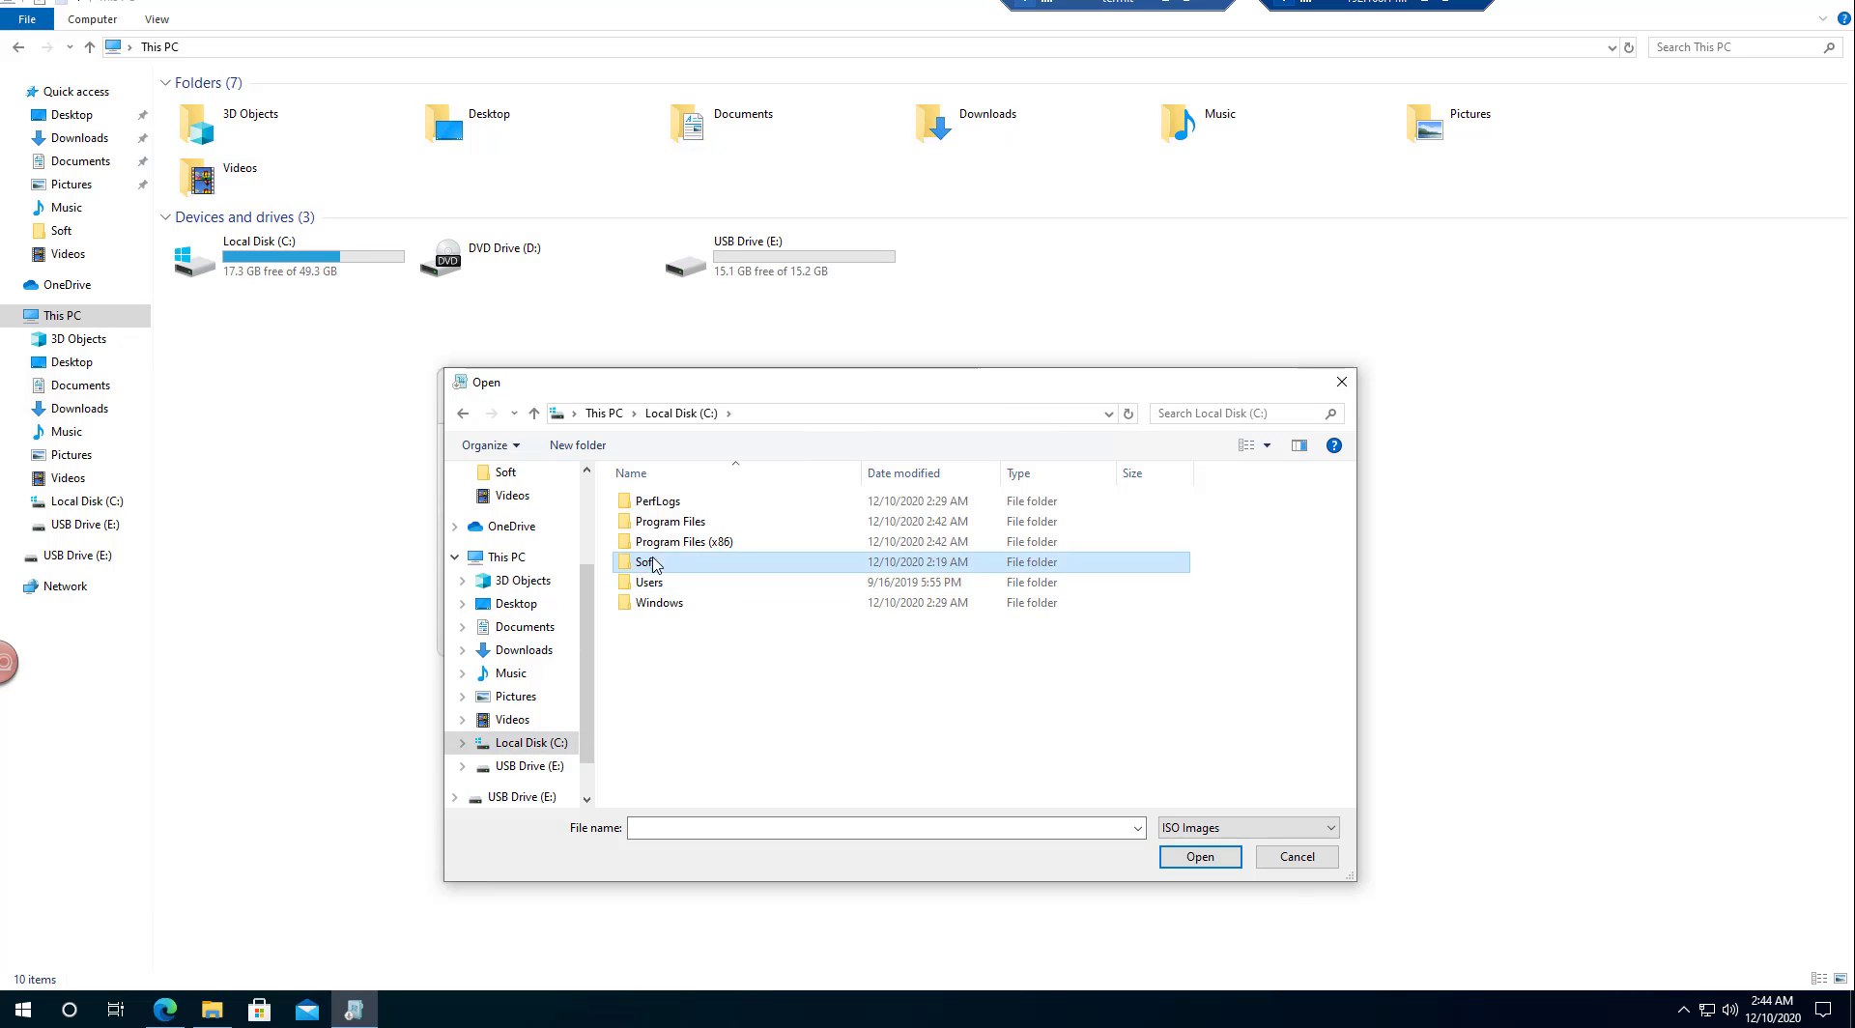
{"action": "left_click", "coordinate": [665, 511]}
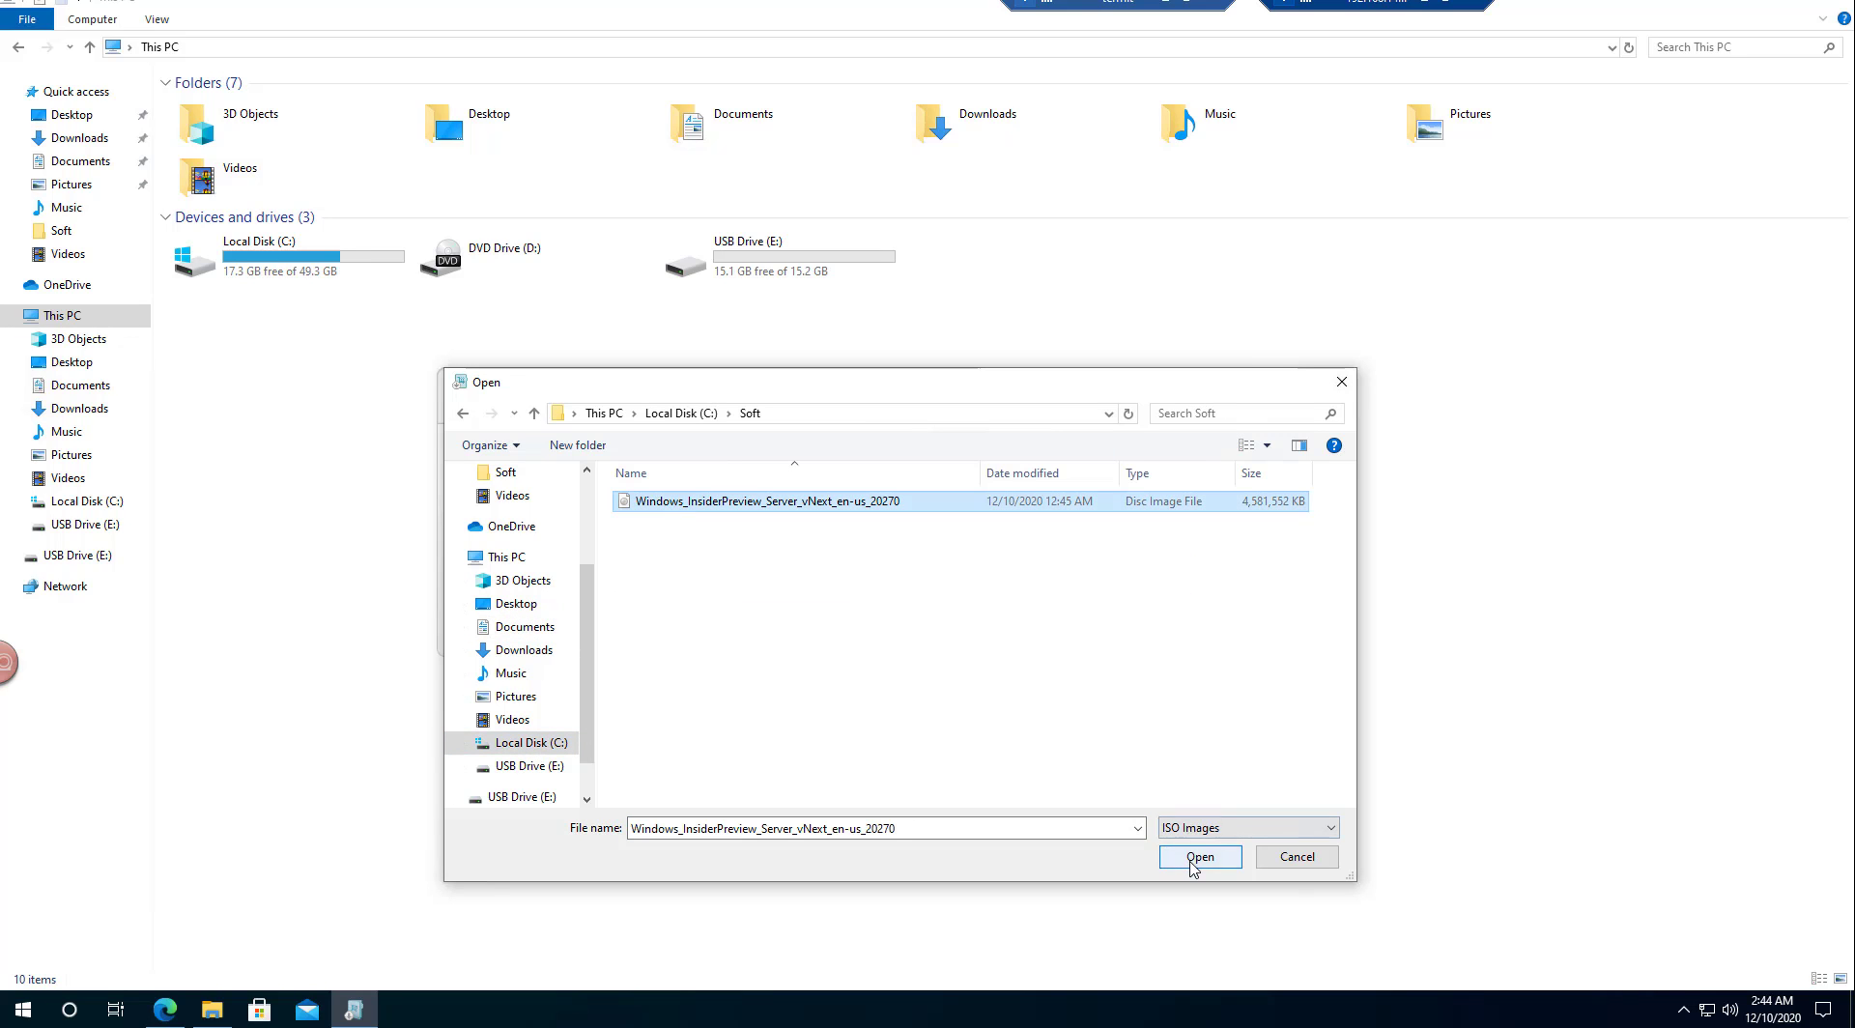
{"action": "left_click", "coordinate": [1194, 863]}
{"action": "left_click", "coordinate": [911, 624]}
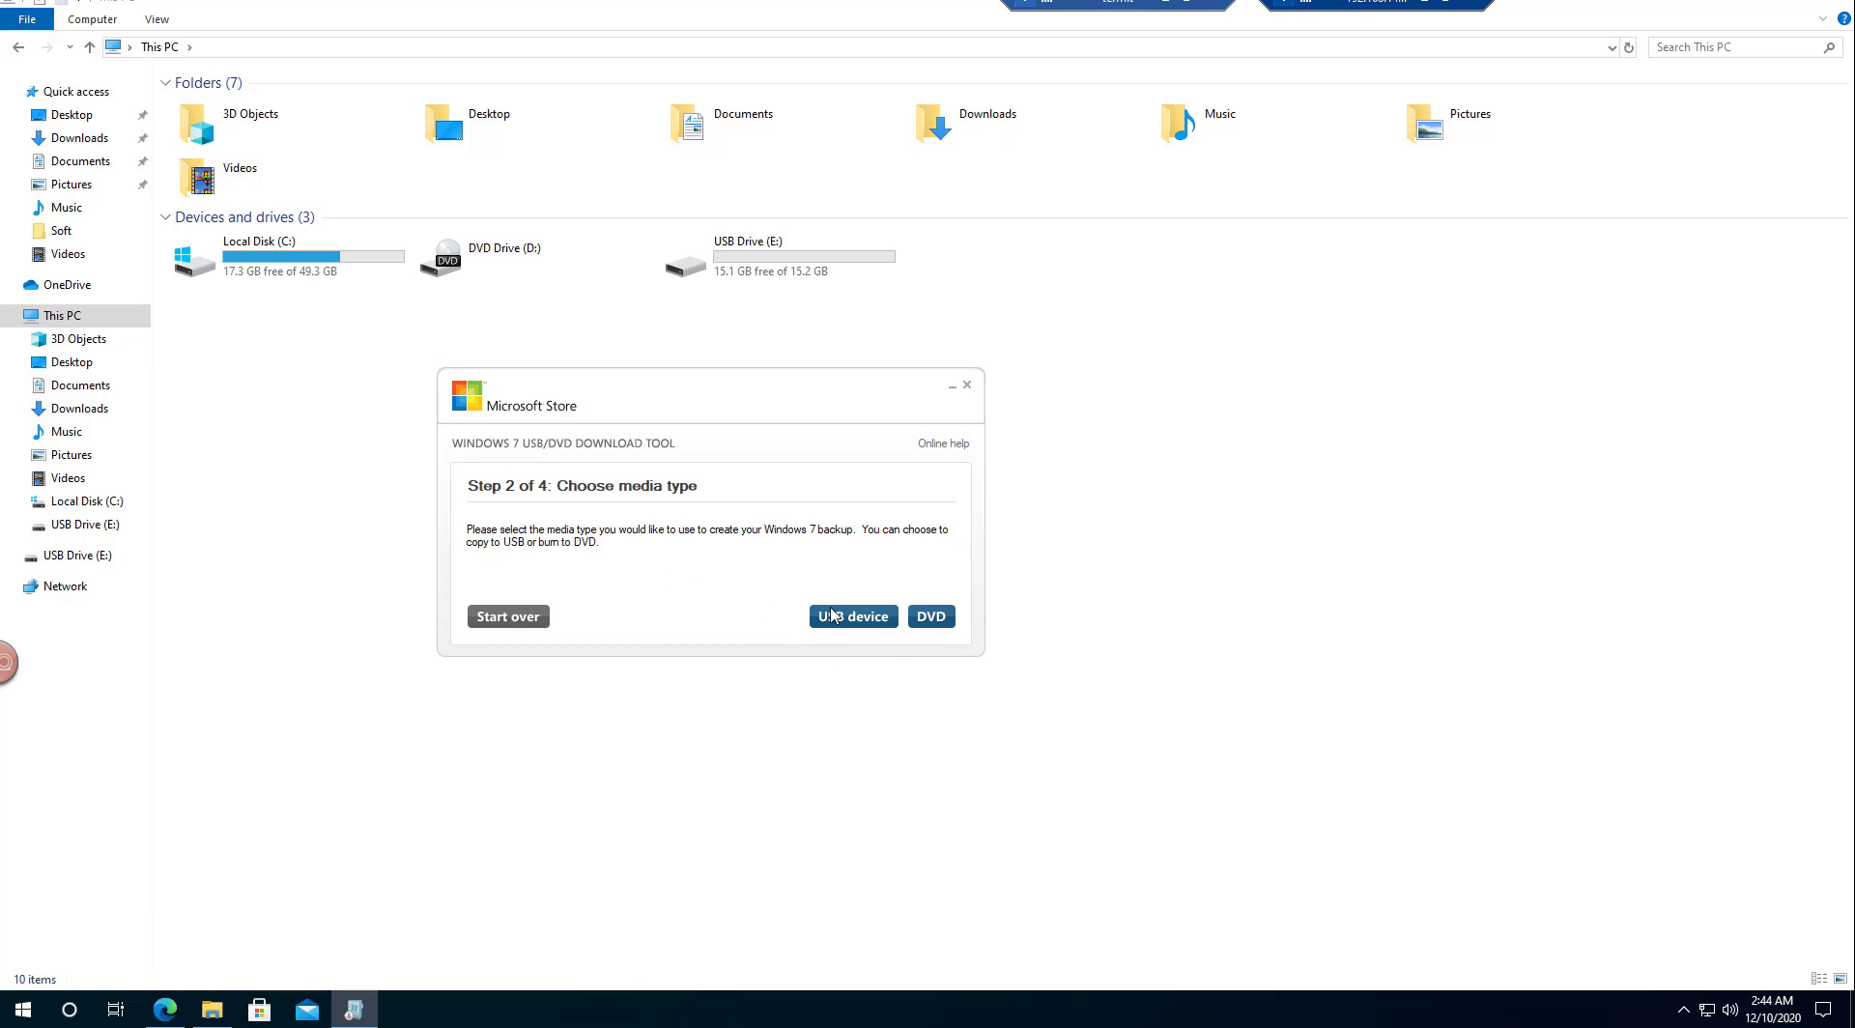
Choose USB device as the media type, select removable disk E:\, and begin copying, confirming that all its contents are erased
{"action": "left_click", "coordinate": [833, 615]}
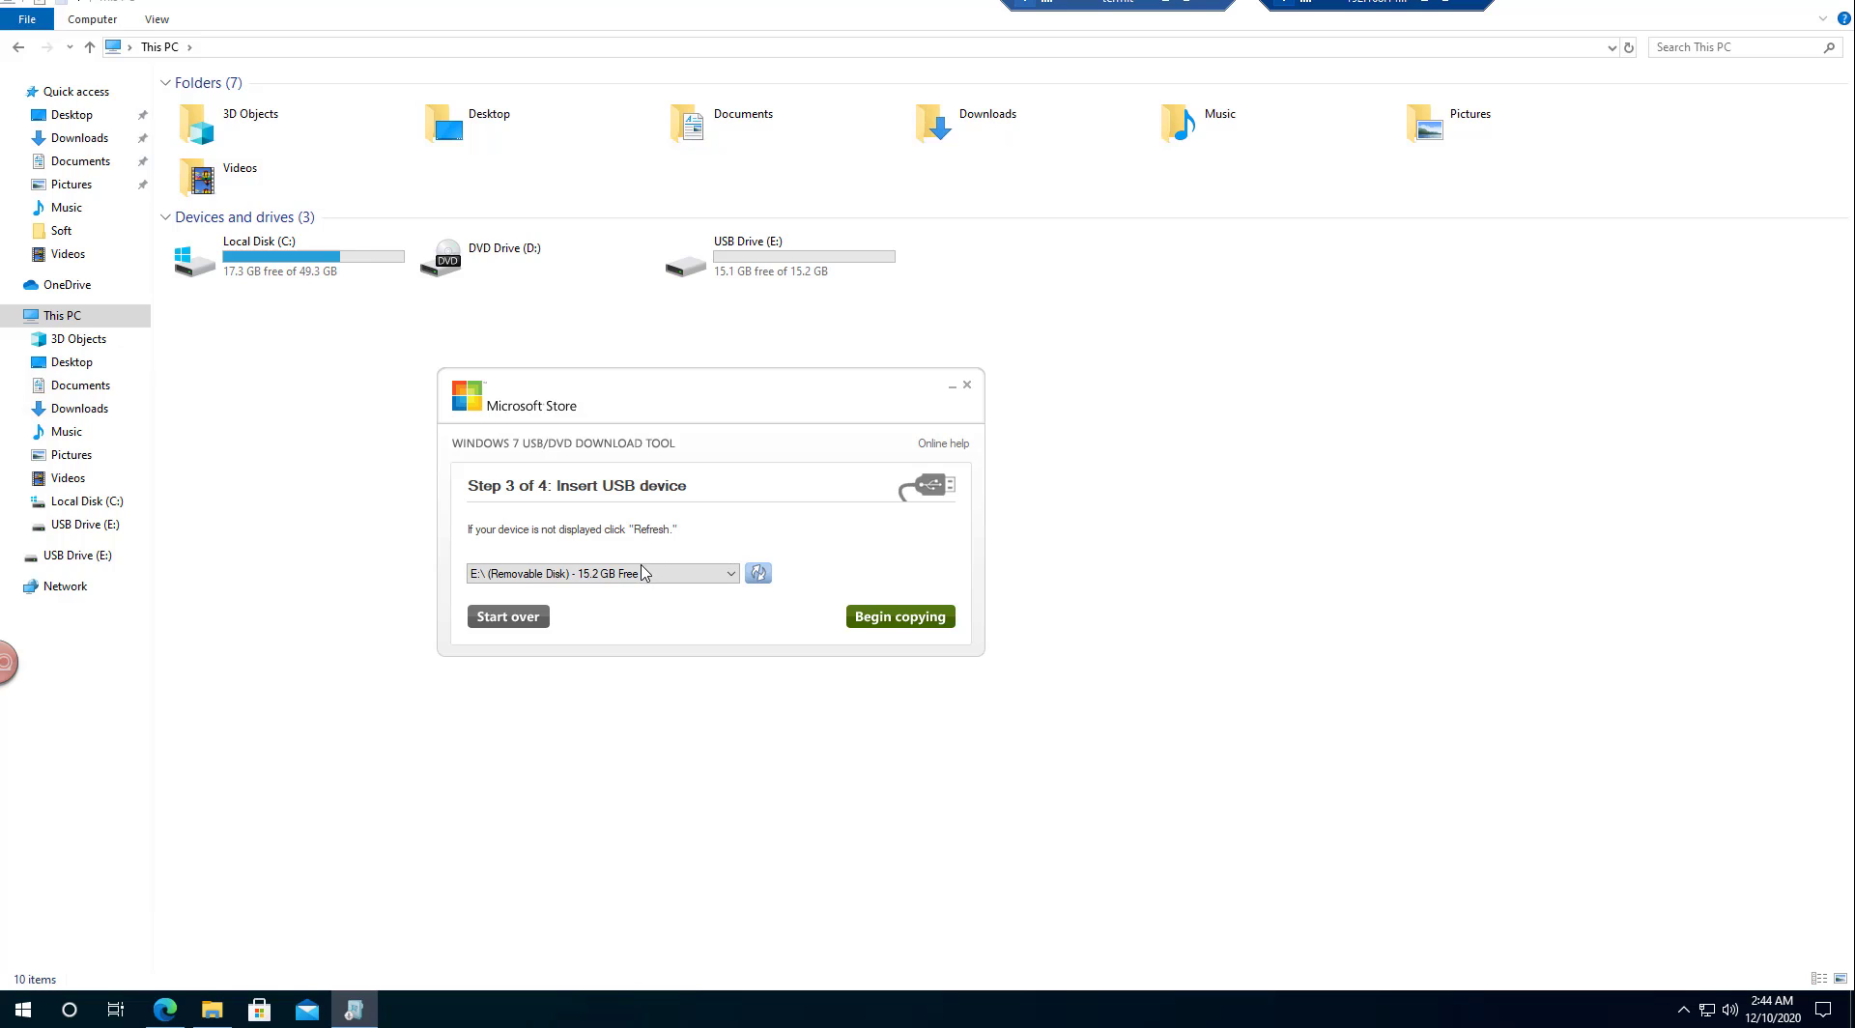
{"action": "left_click", "coordinate": [643, 573]}
{"action": "left_click", "coordinate": [832, 572]}
{"action": "left_click", "coordinate": [877, 620]}
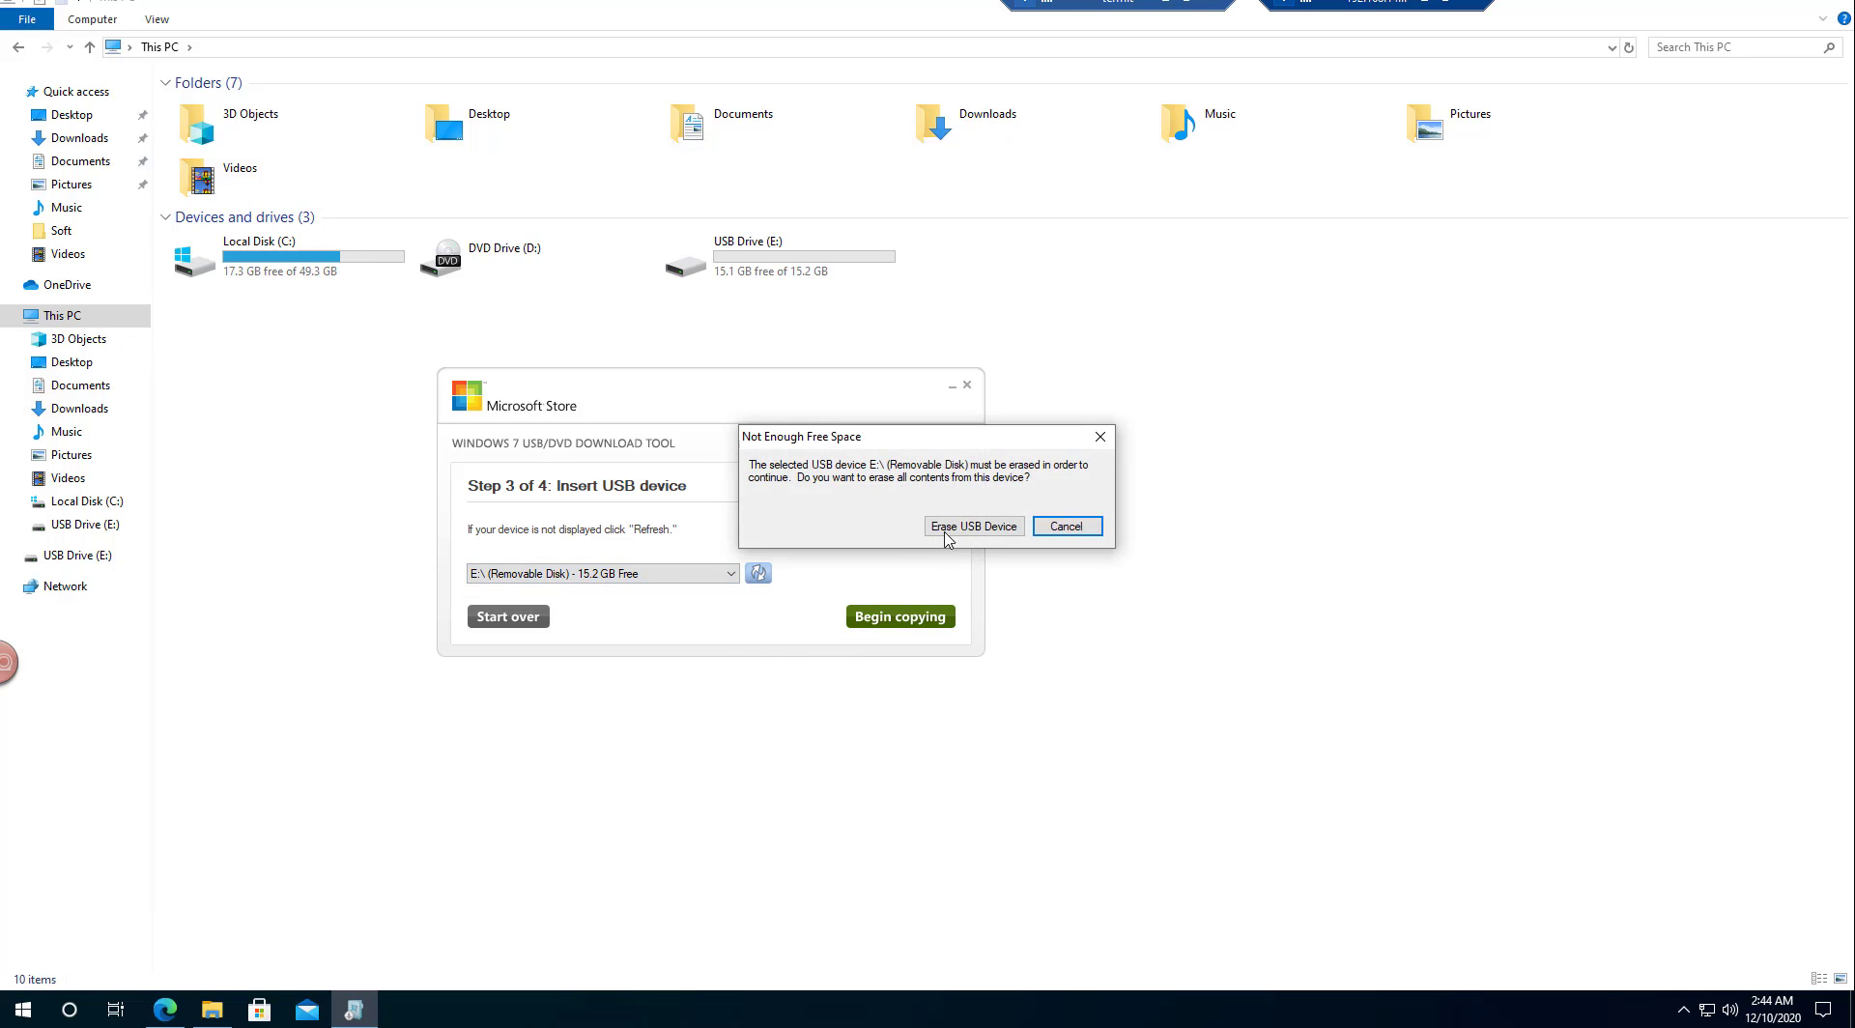
{"action": "left_click", "coordinate": [973, 527]}
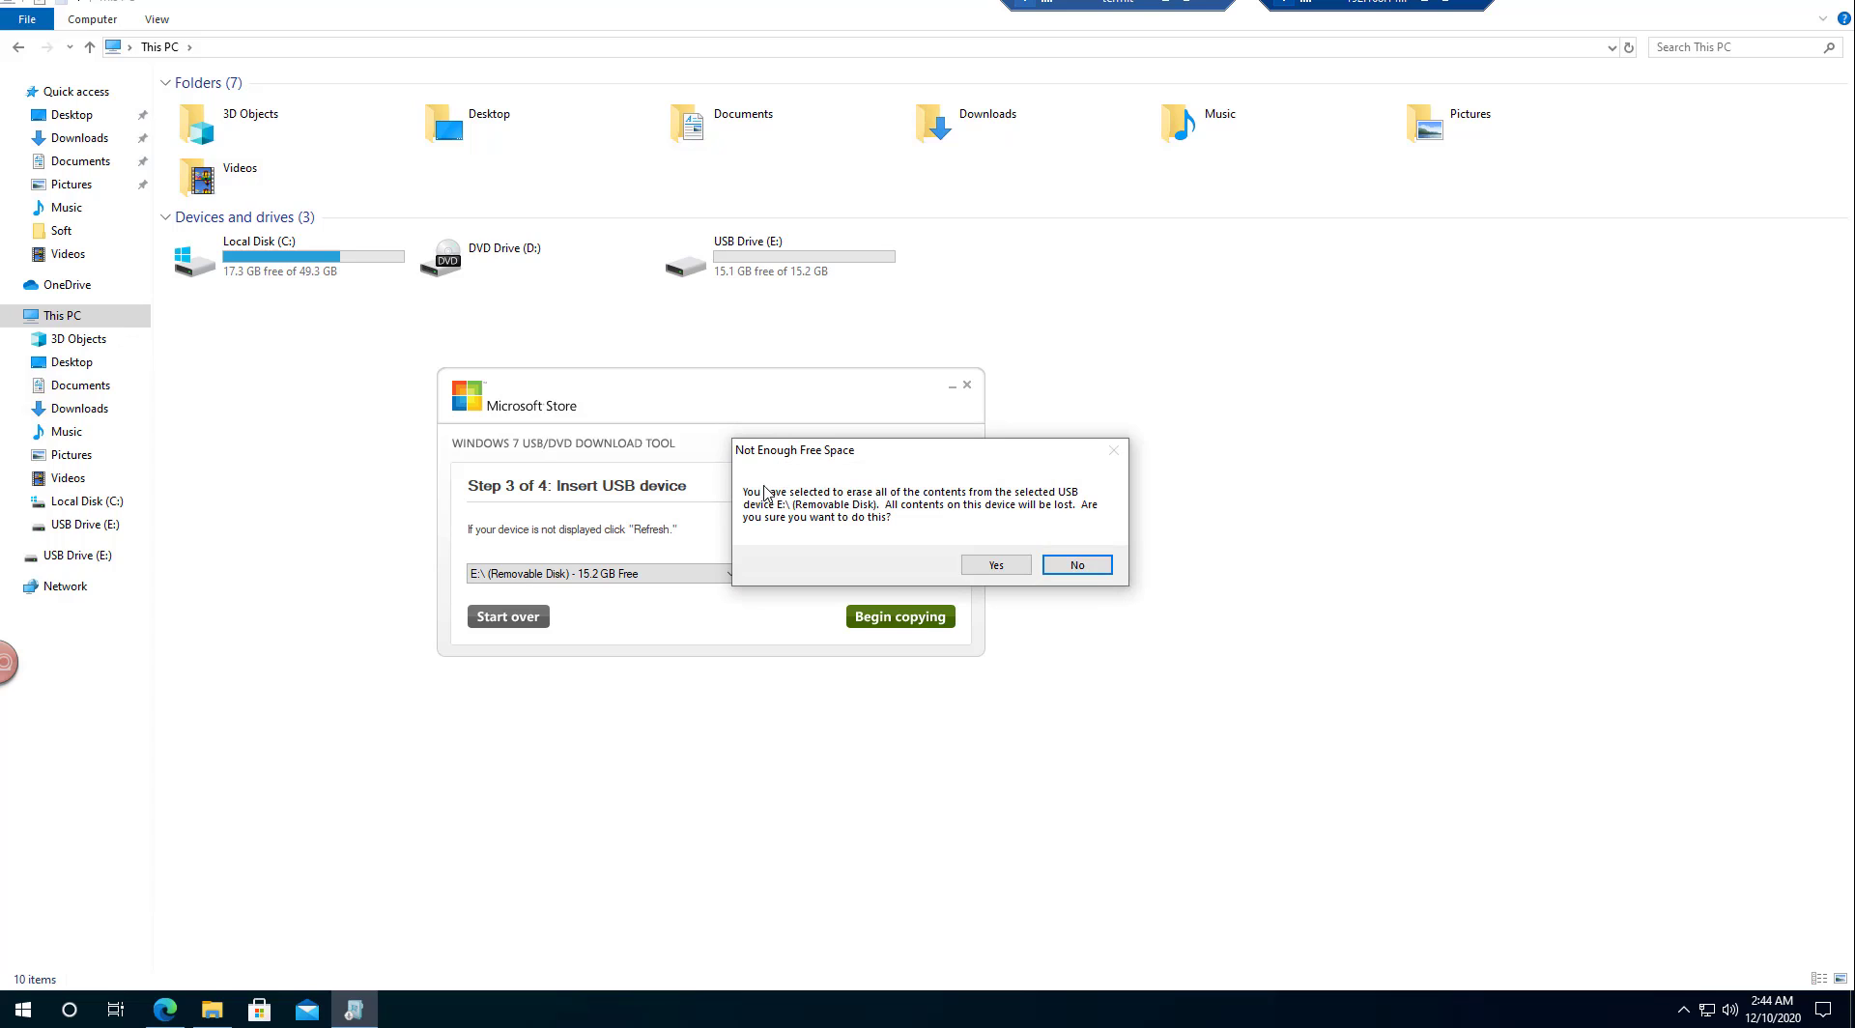
{"action": "left_click", "coordinate": [997, 565]}
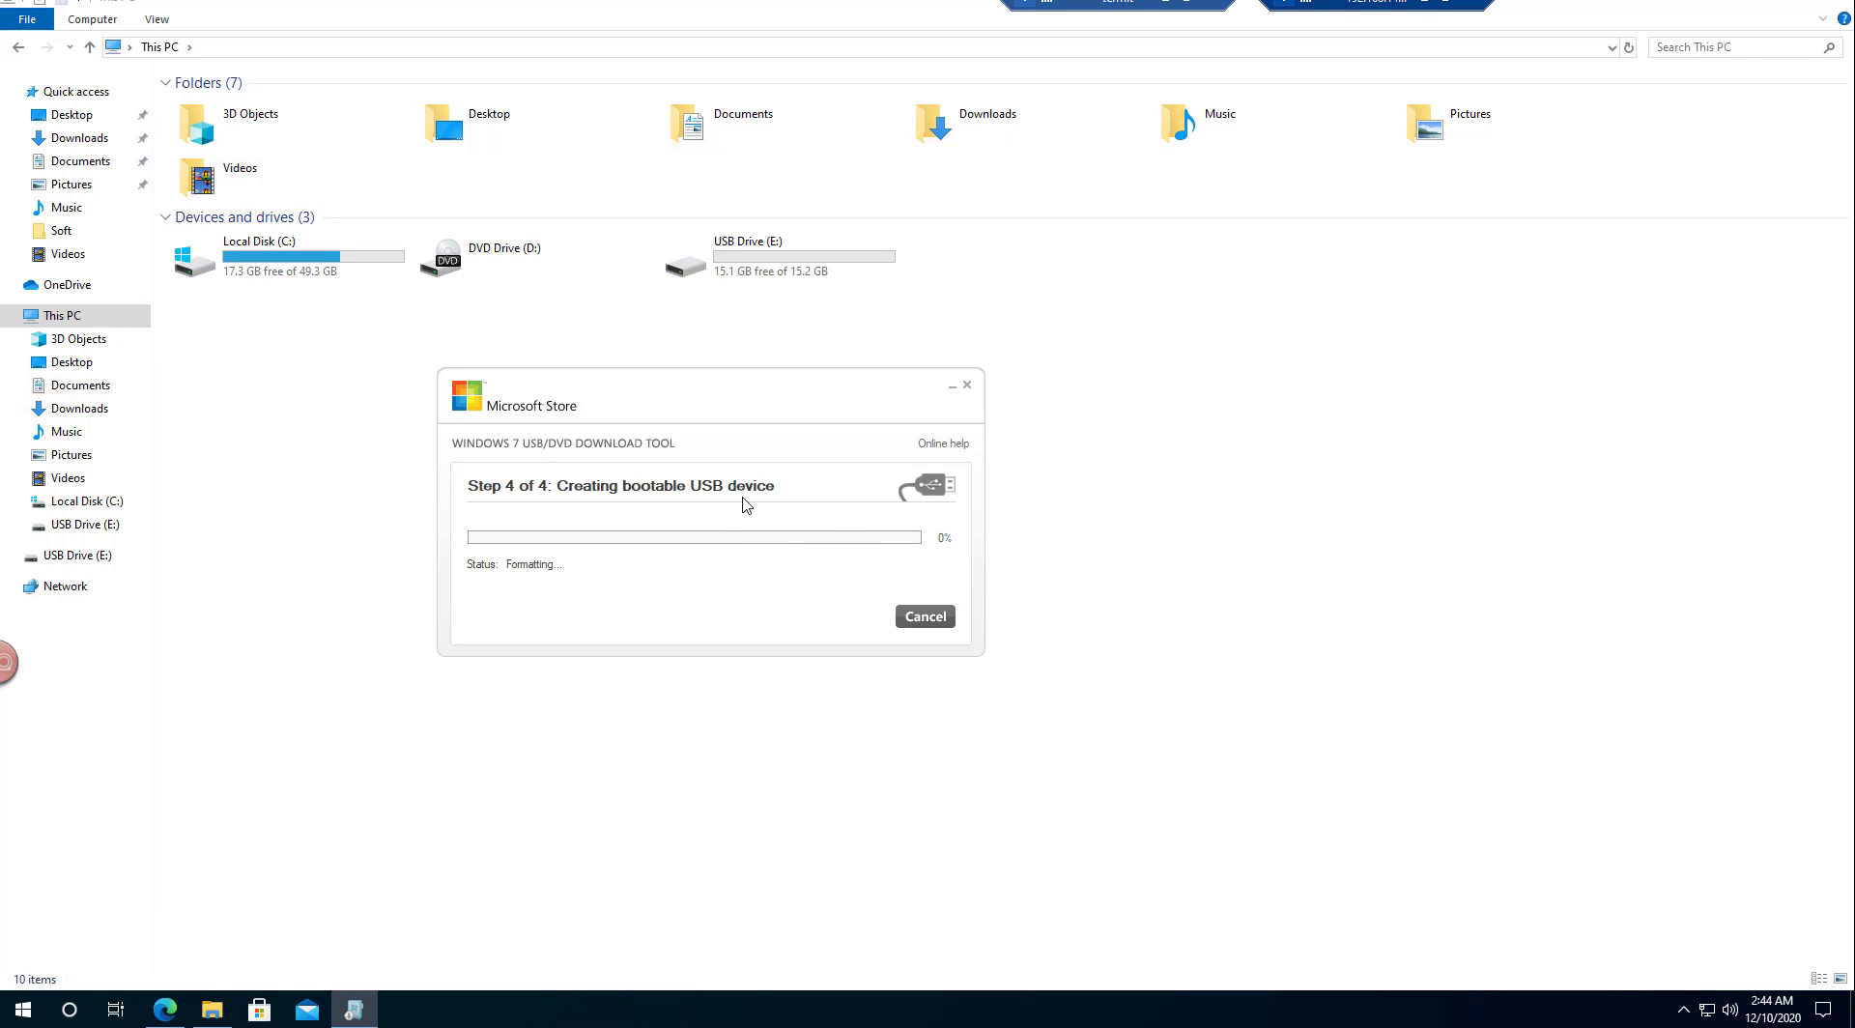
View the files being copied to USB Drive (E:), return to the download tool, and close it once the backup is completed
{"action": "left_click_drag", "start_coordinate": [741, 399], "coordinate": [584, 455]}
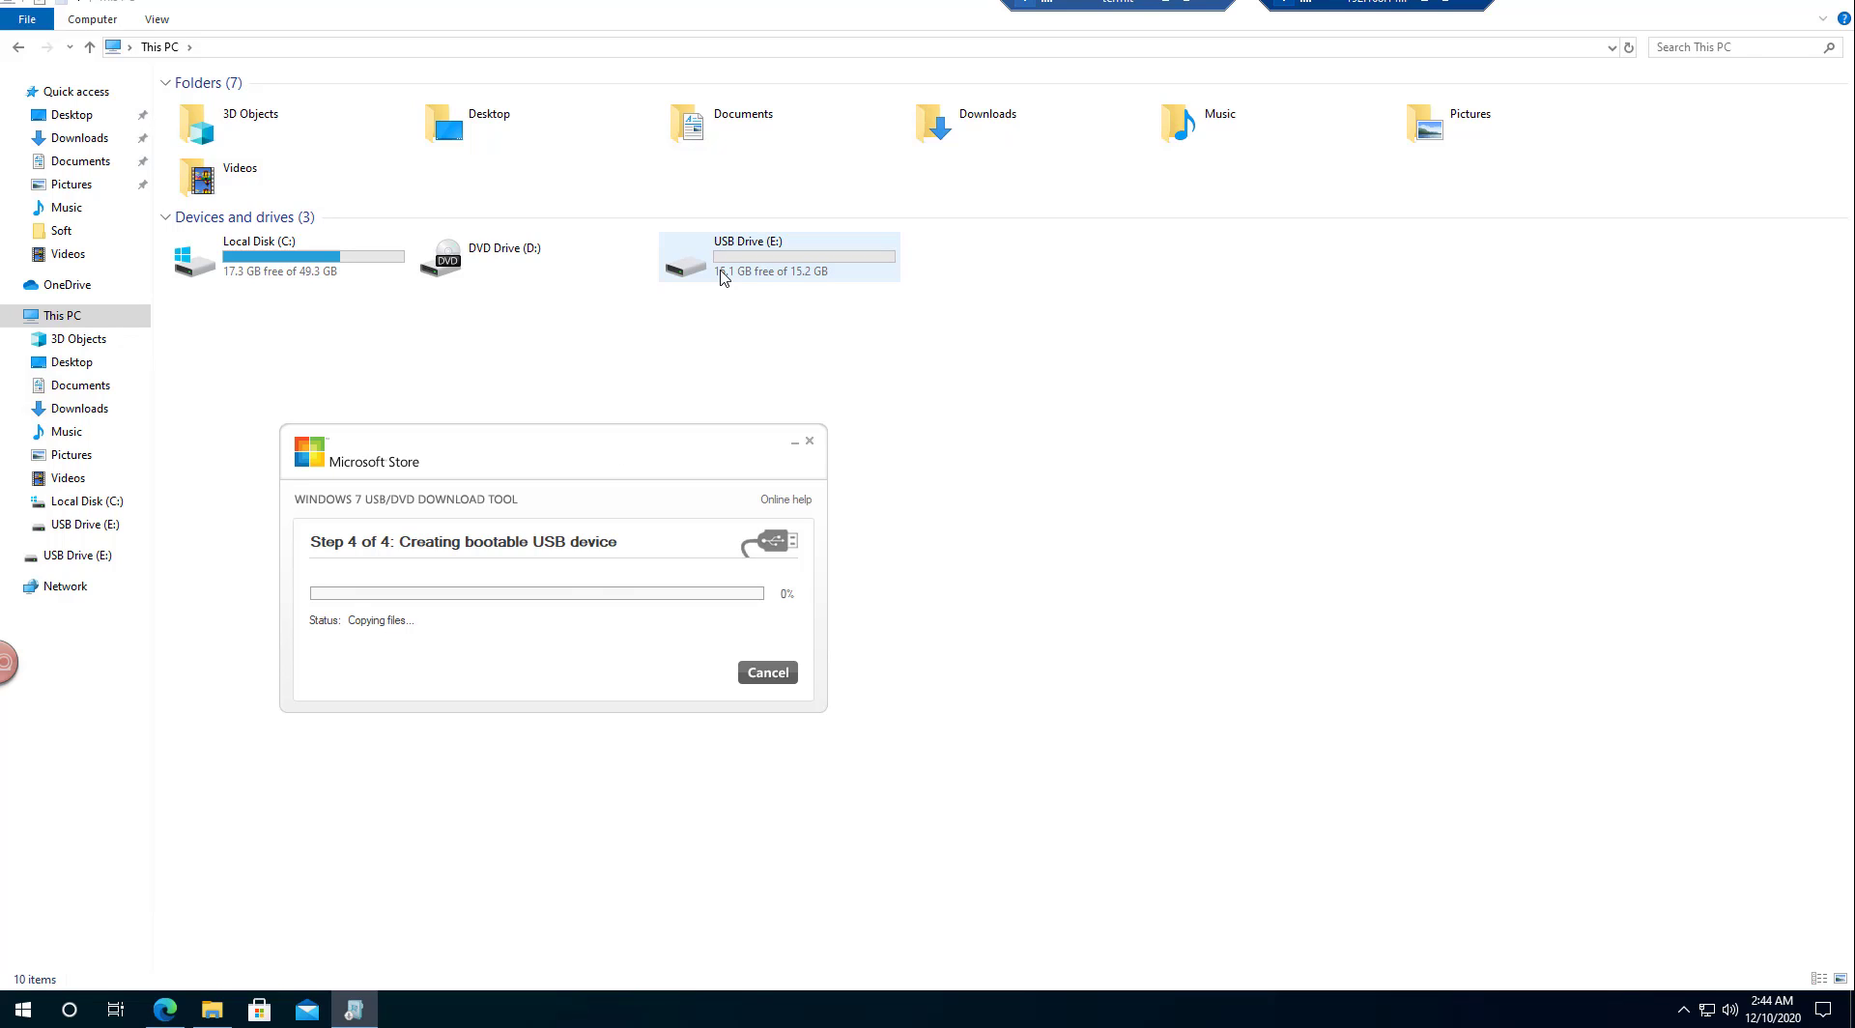
{"action": "double_click", "coordinate": [720, 278]}
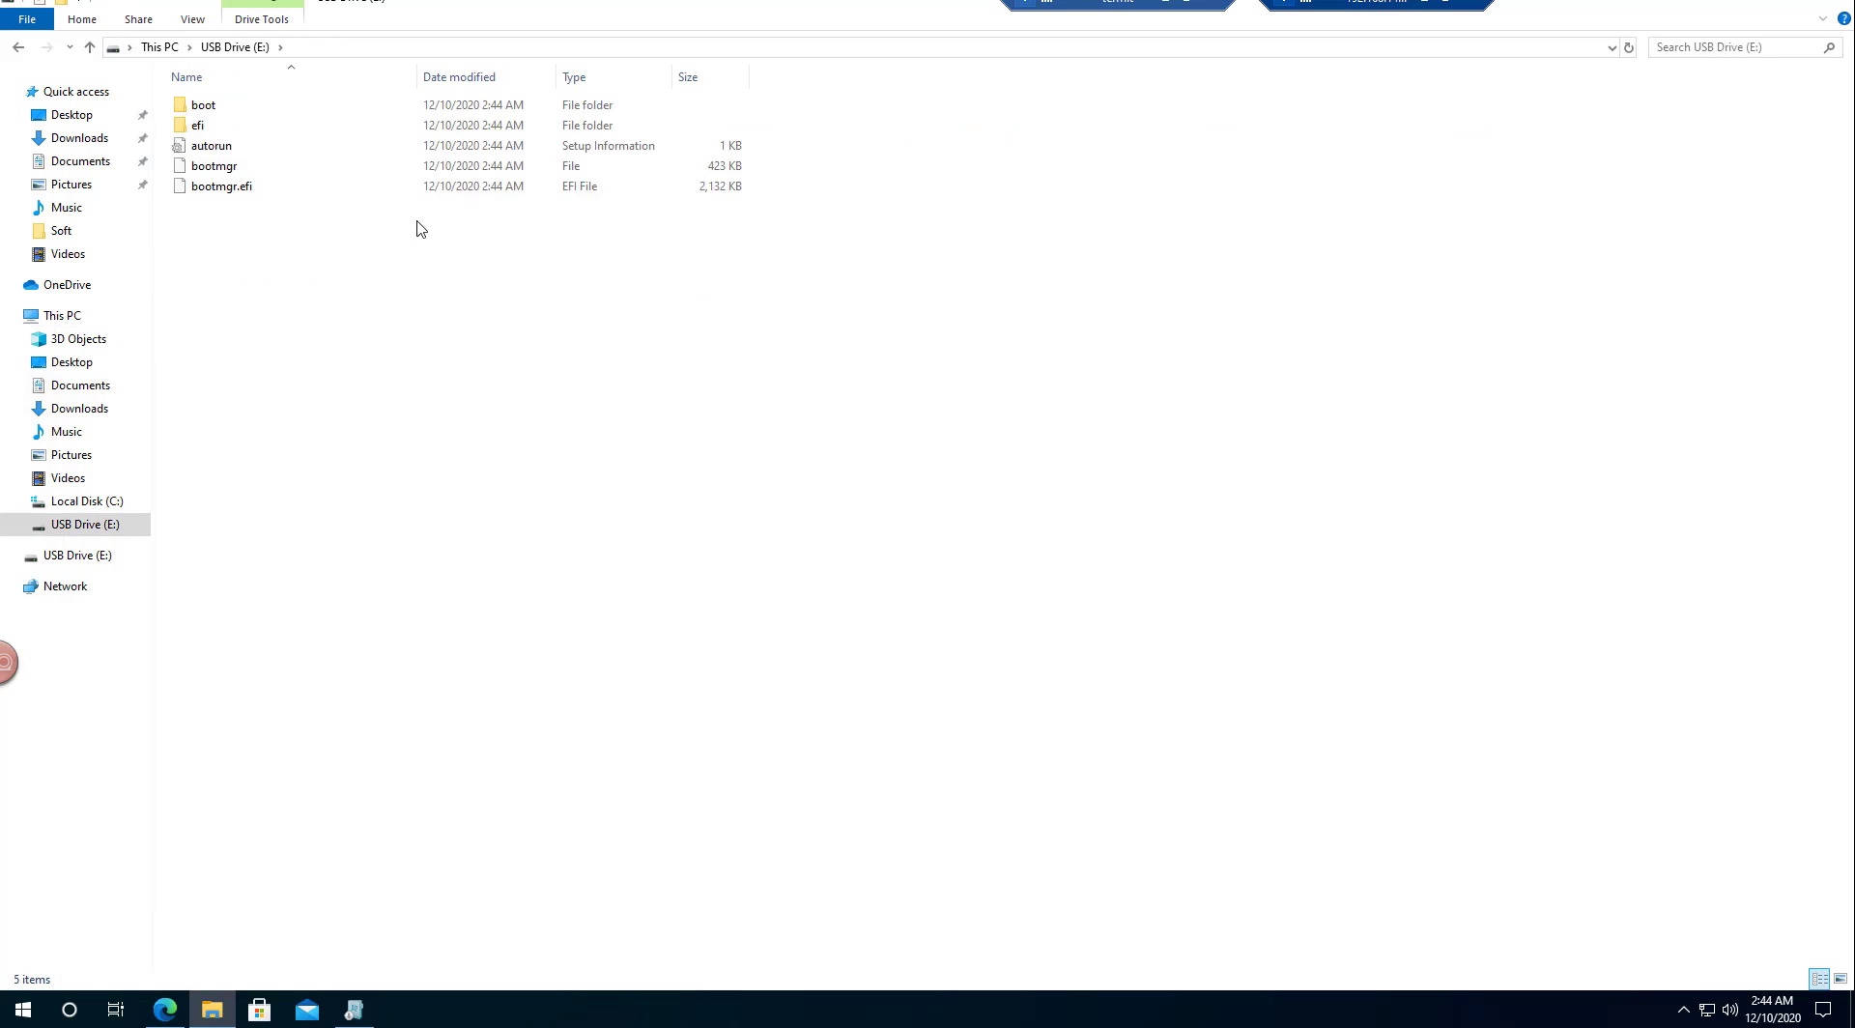
{"action": "left_click", "coordinate": [371, 1004]}
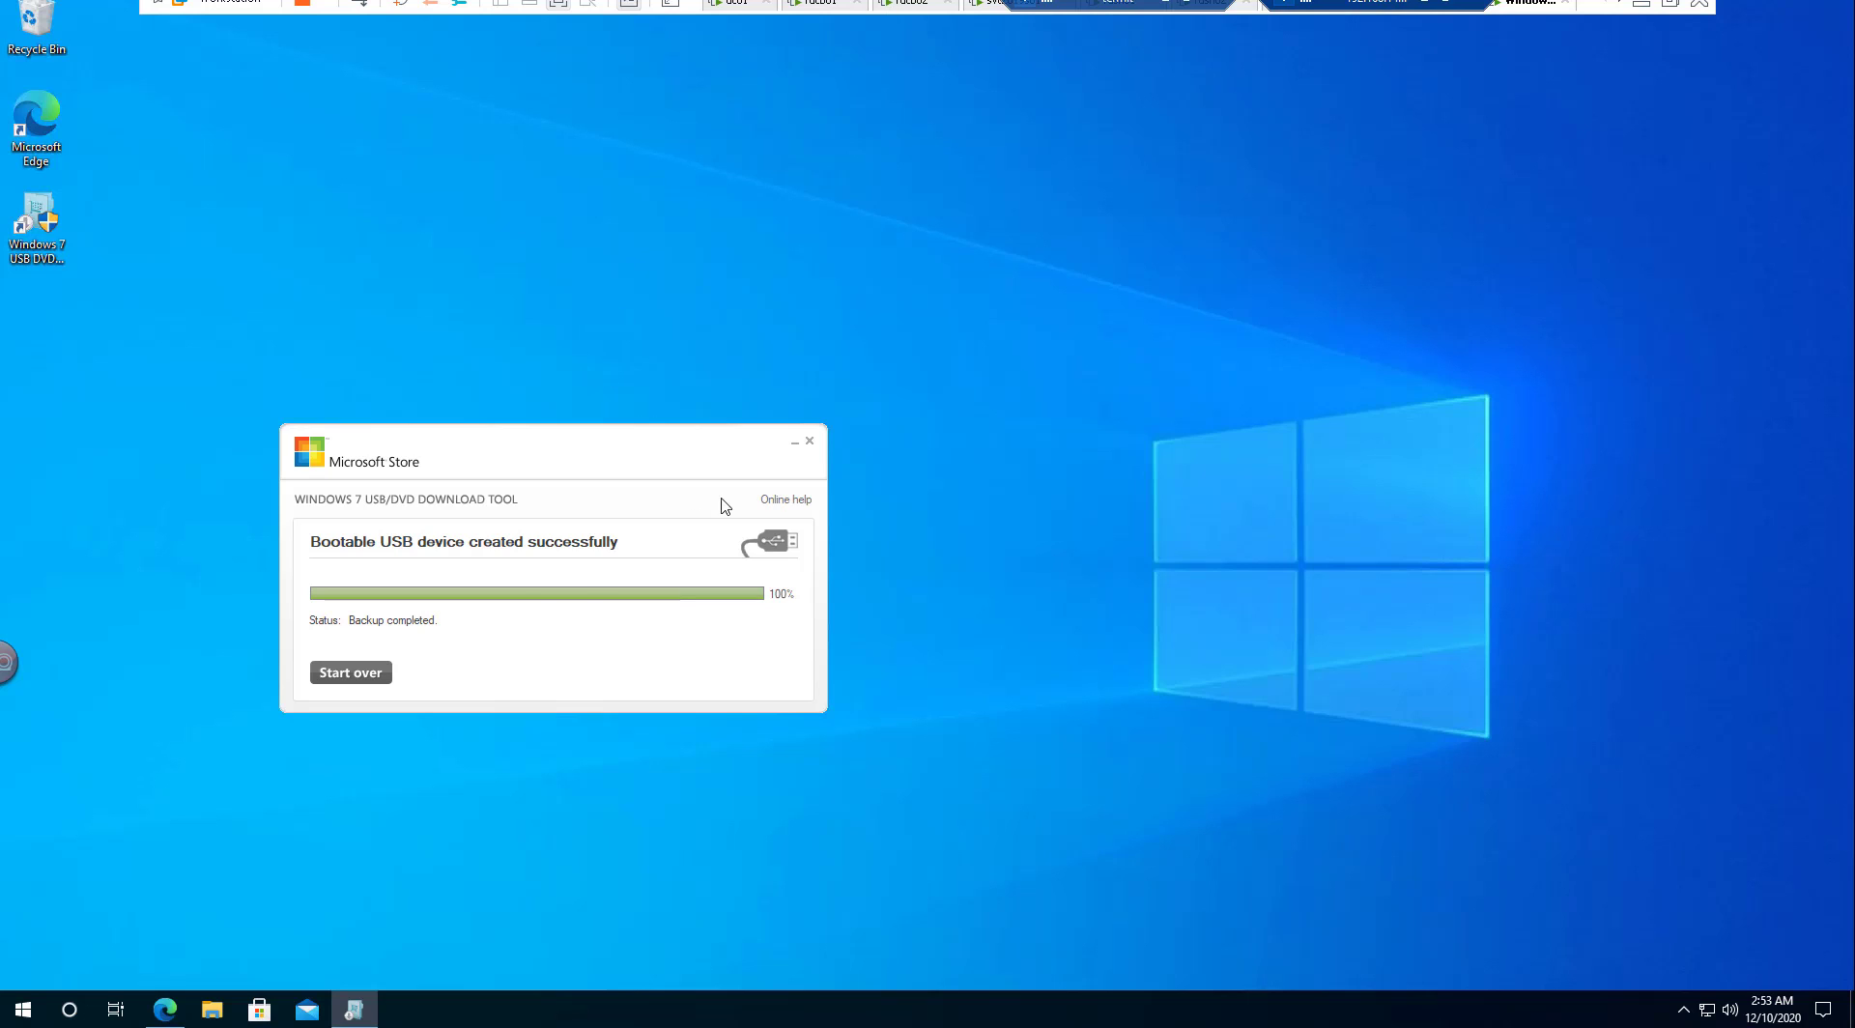
{"action": "left_click", "coordinate": [810, 442]}
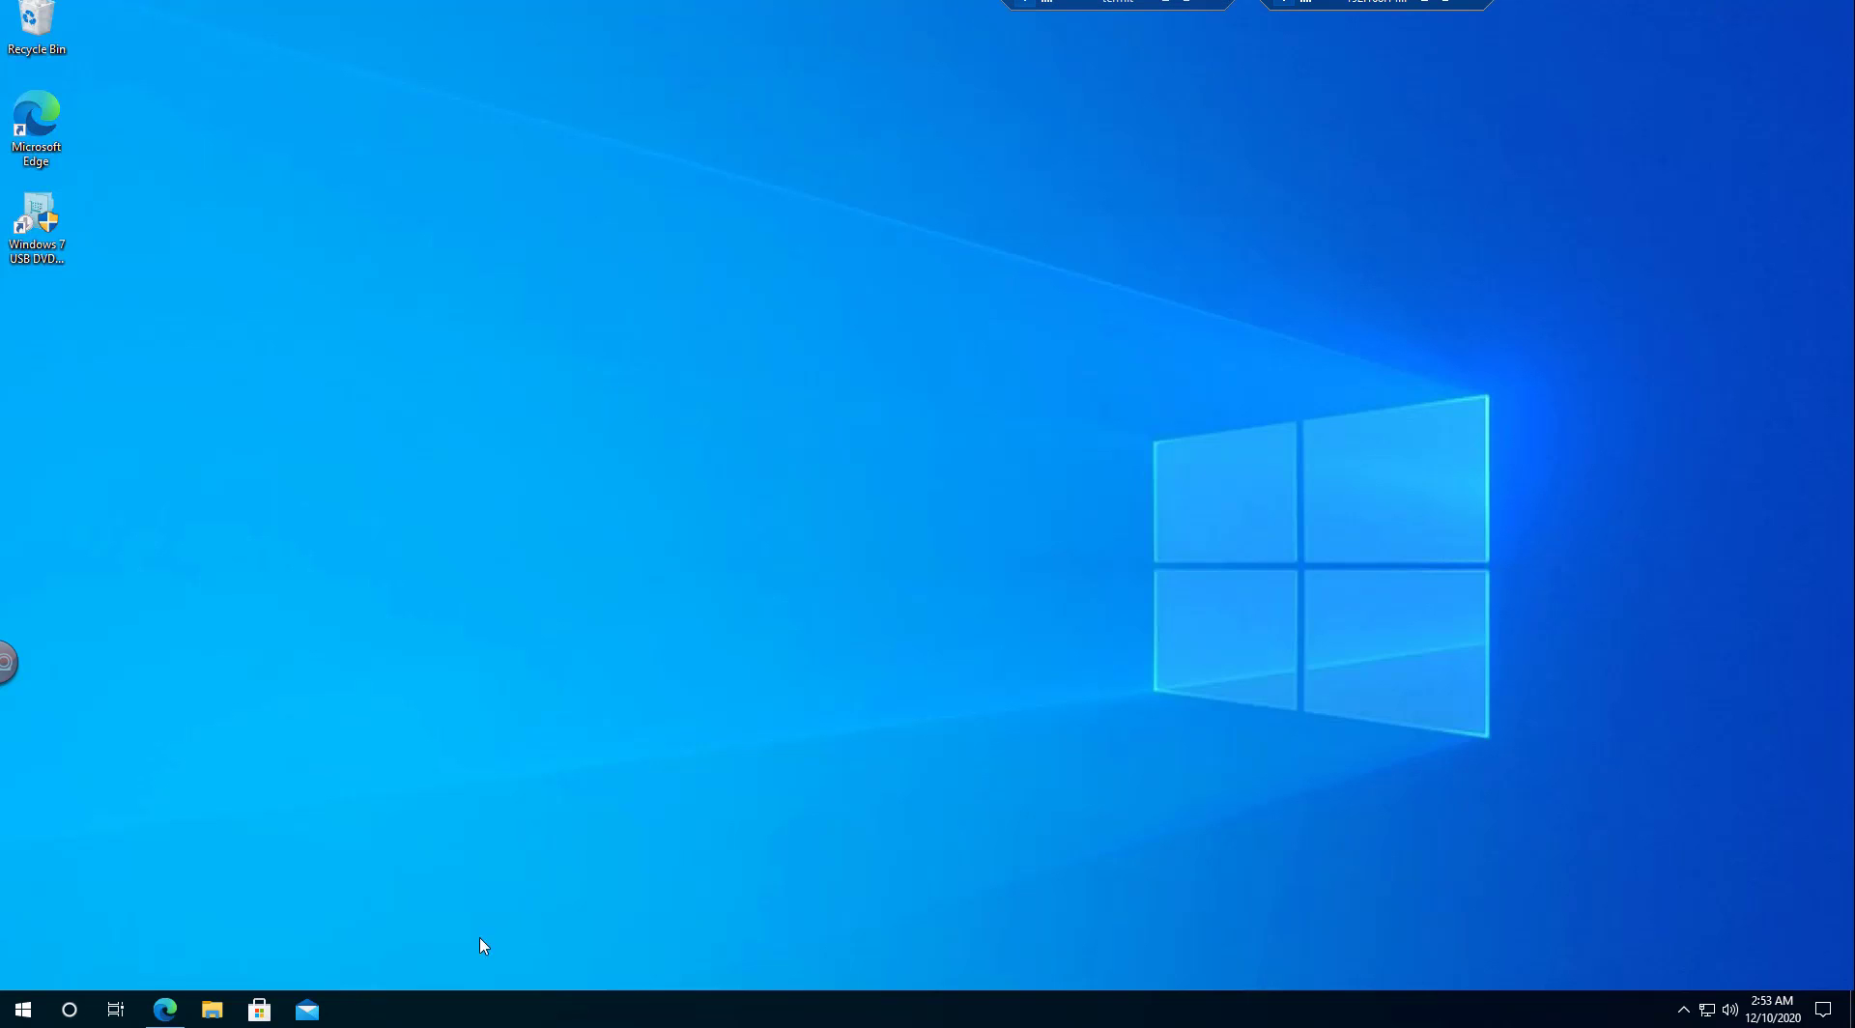
Open USB Drive (E:) from This PC in File Explorer and run its setup application, allowing it to make changes
{"action": "left_click", "coordinate": [211, 1010]}
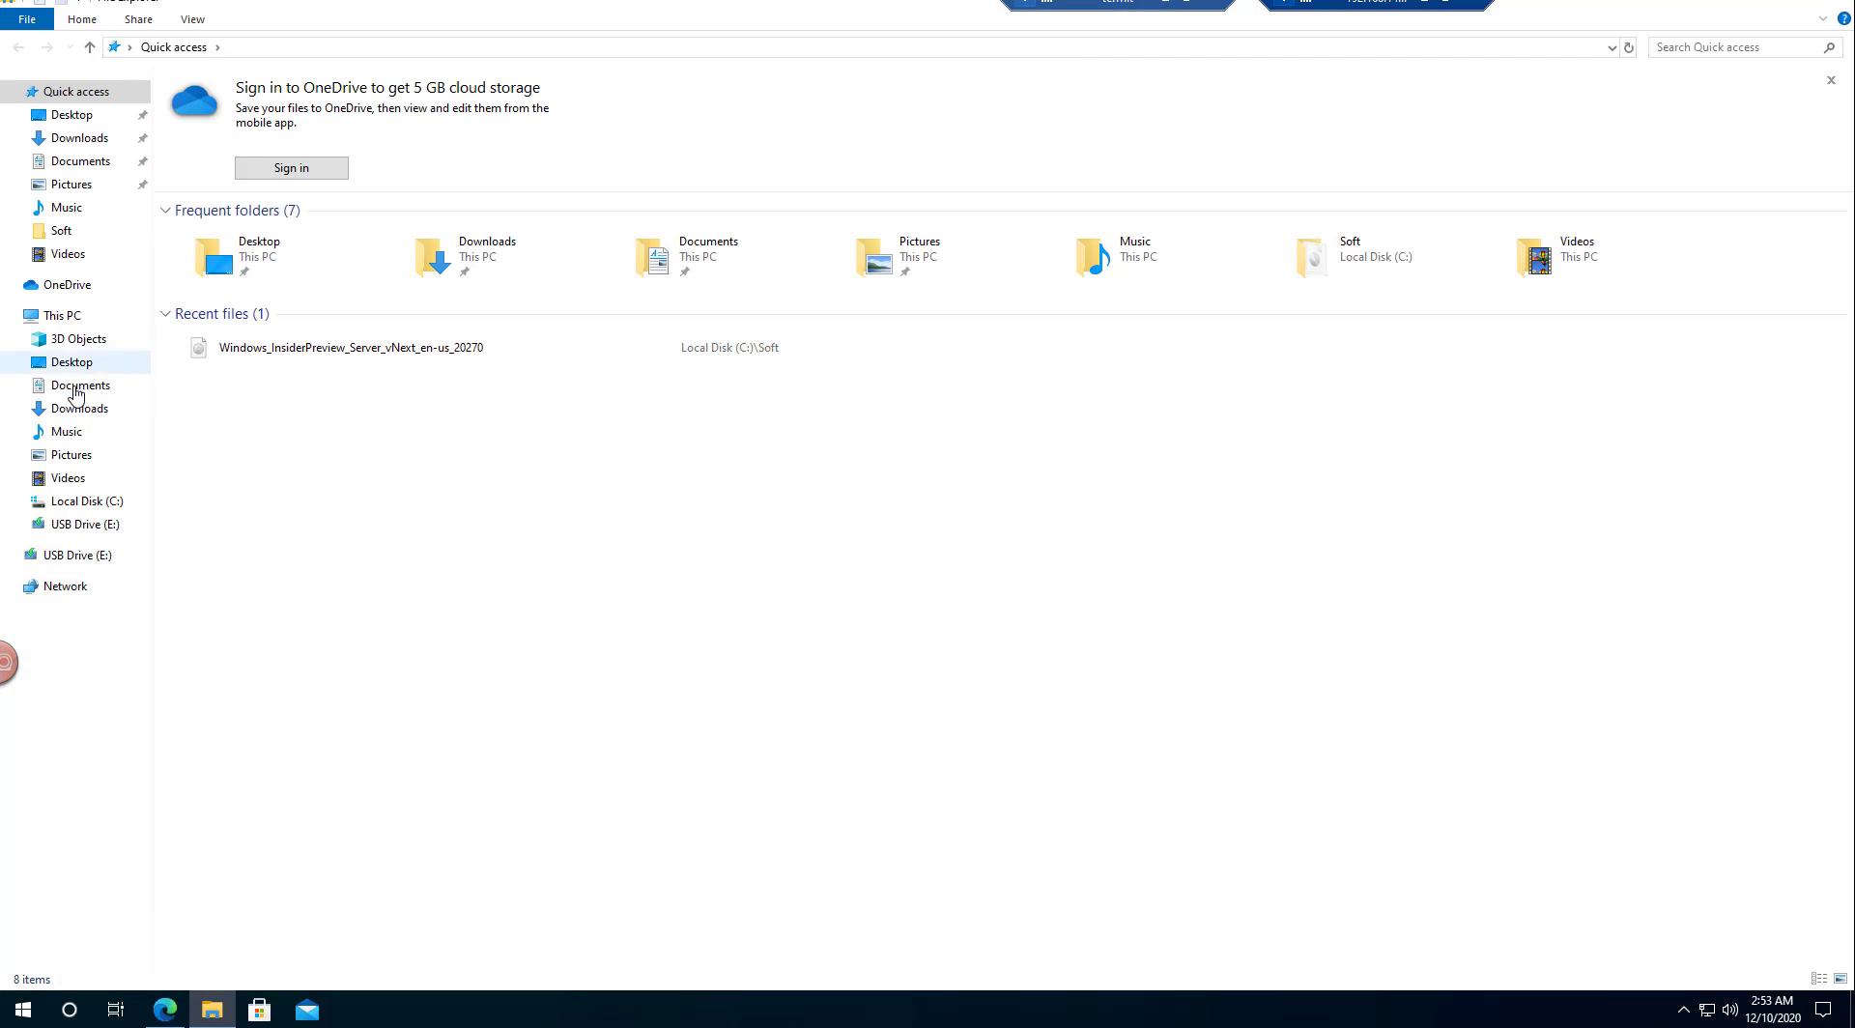
{"action": "left_click", "coordinate": [63, 319]}
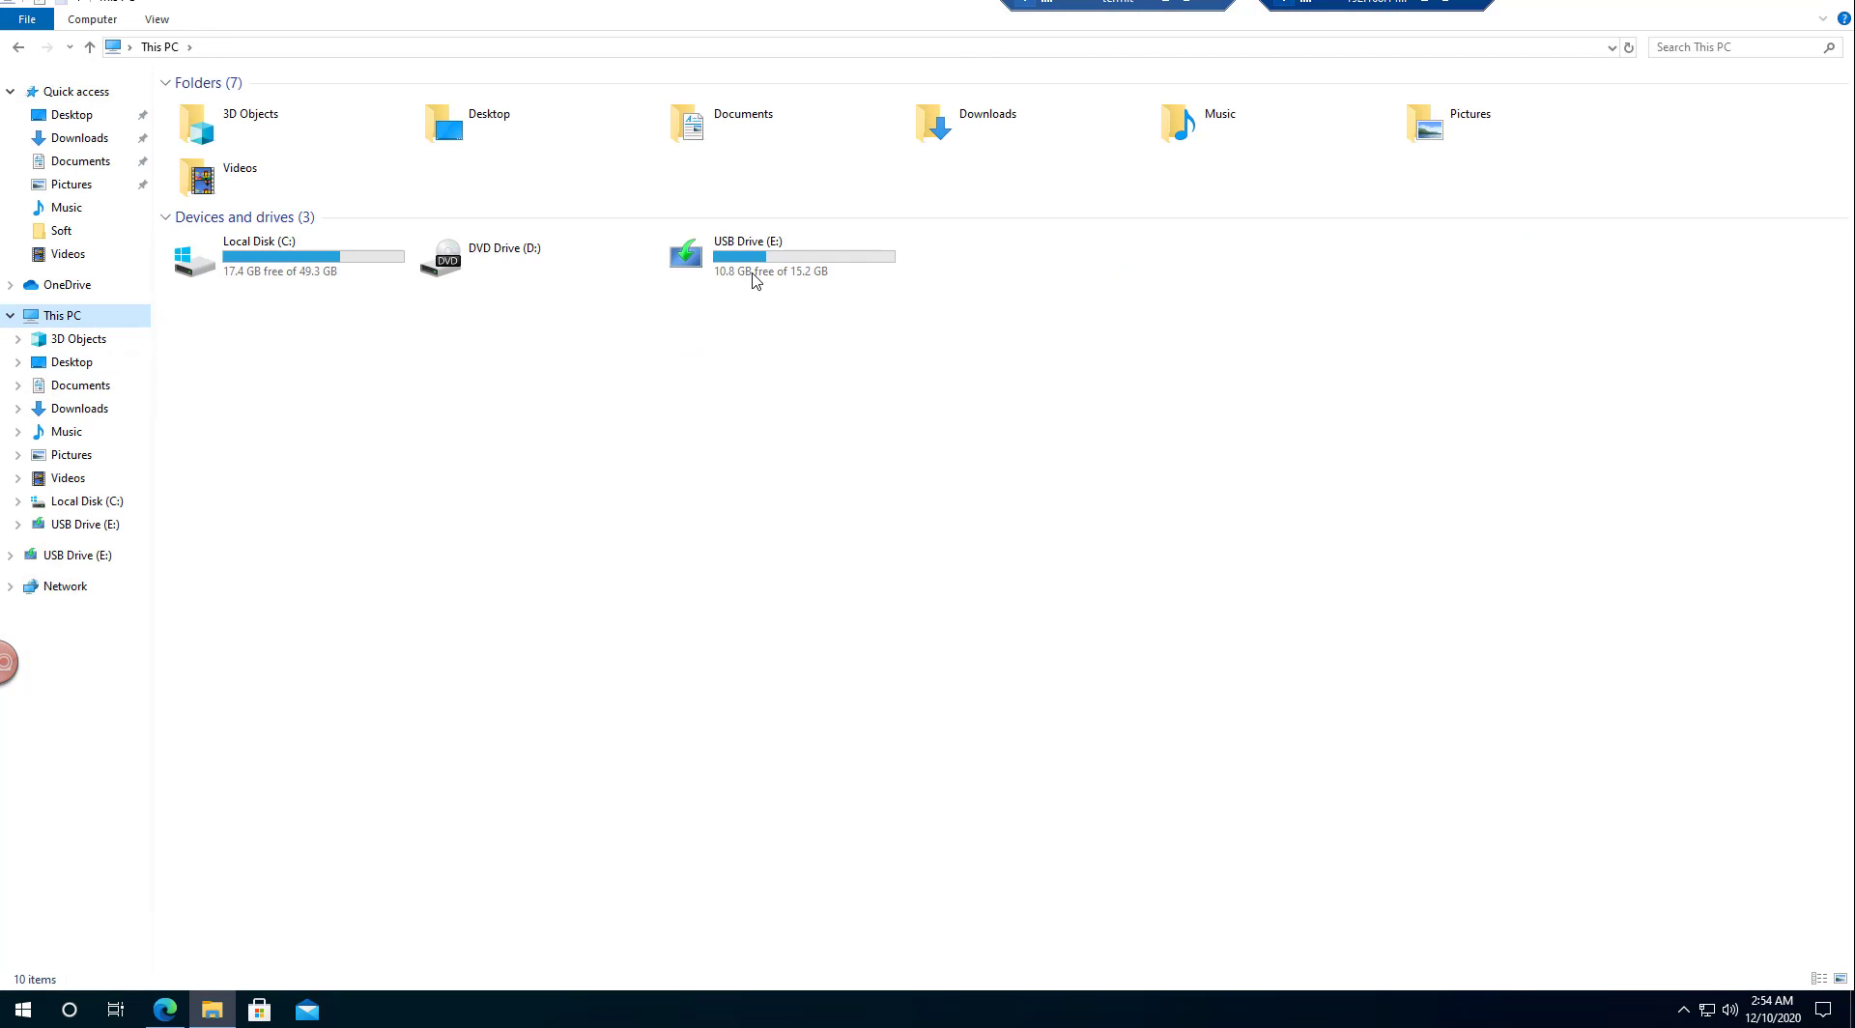
{"action": "double_click", "coordinate": [755, 277]}
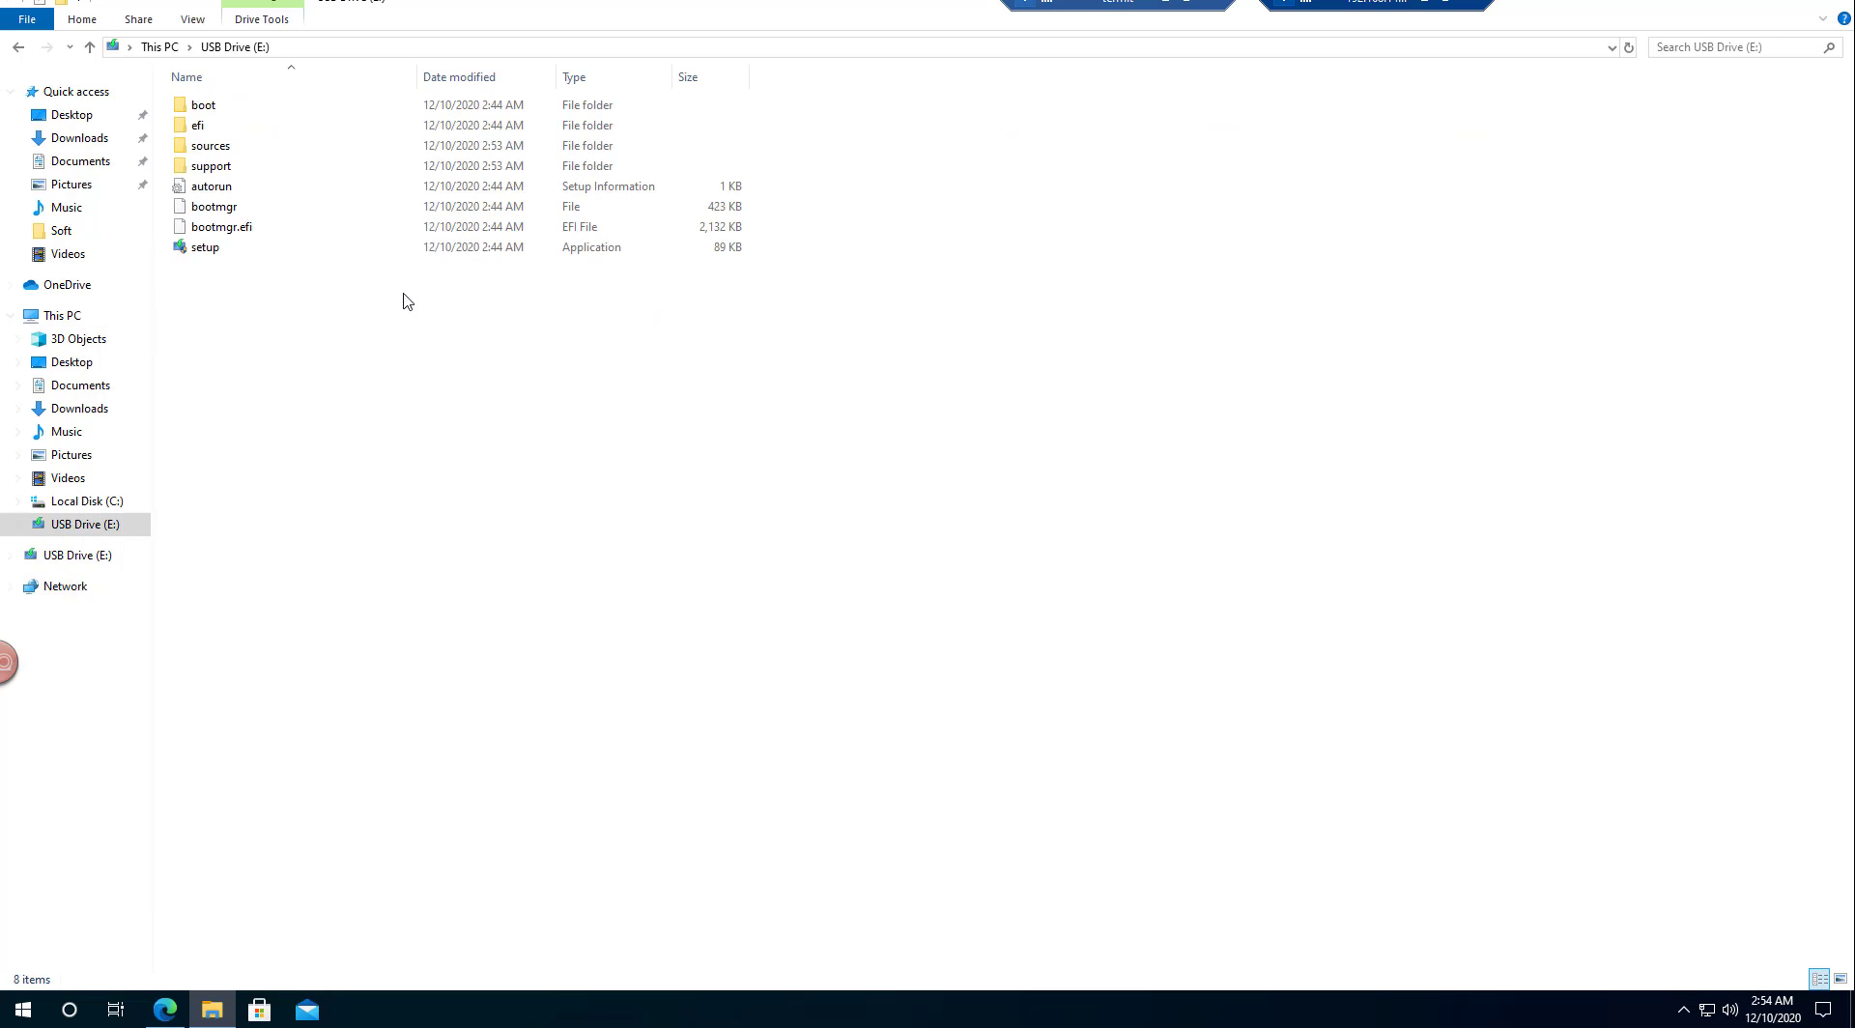
{"action": "double_click", "coordinate": [205, 247]}
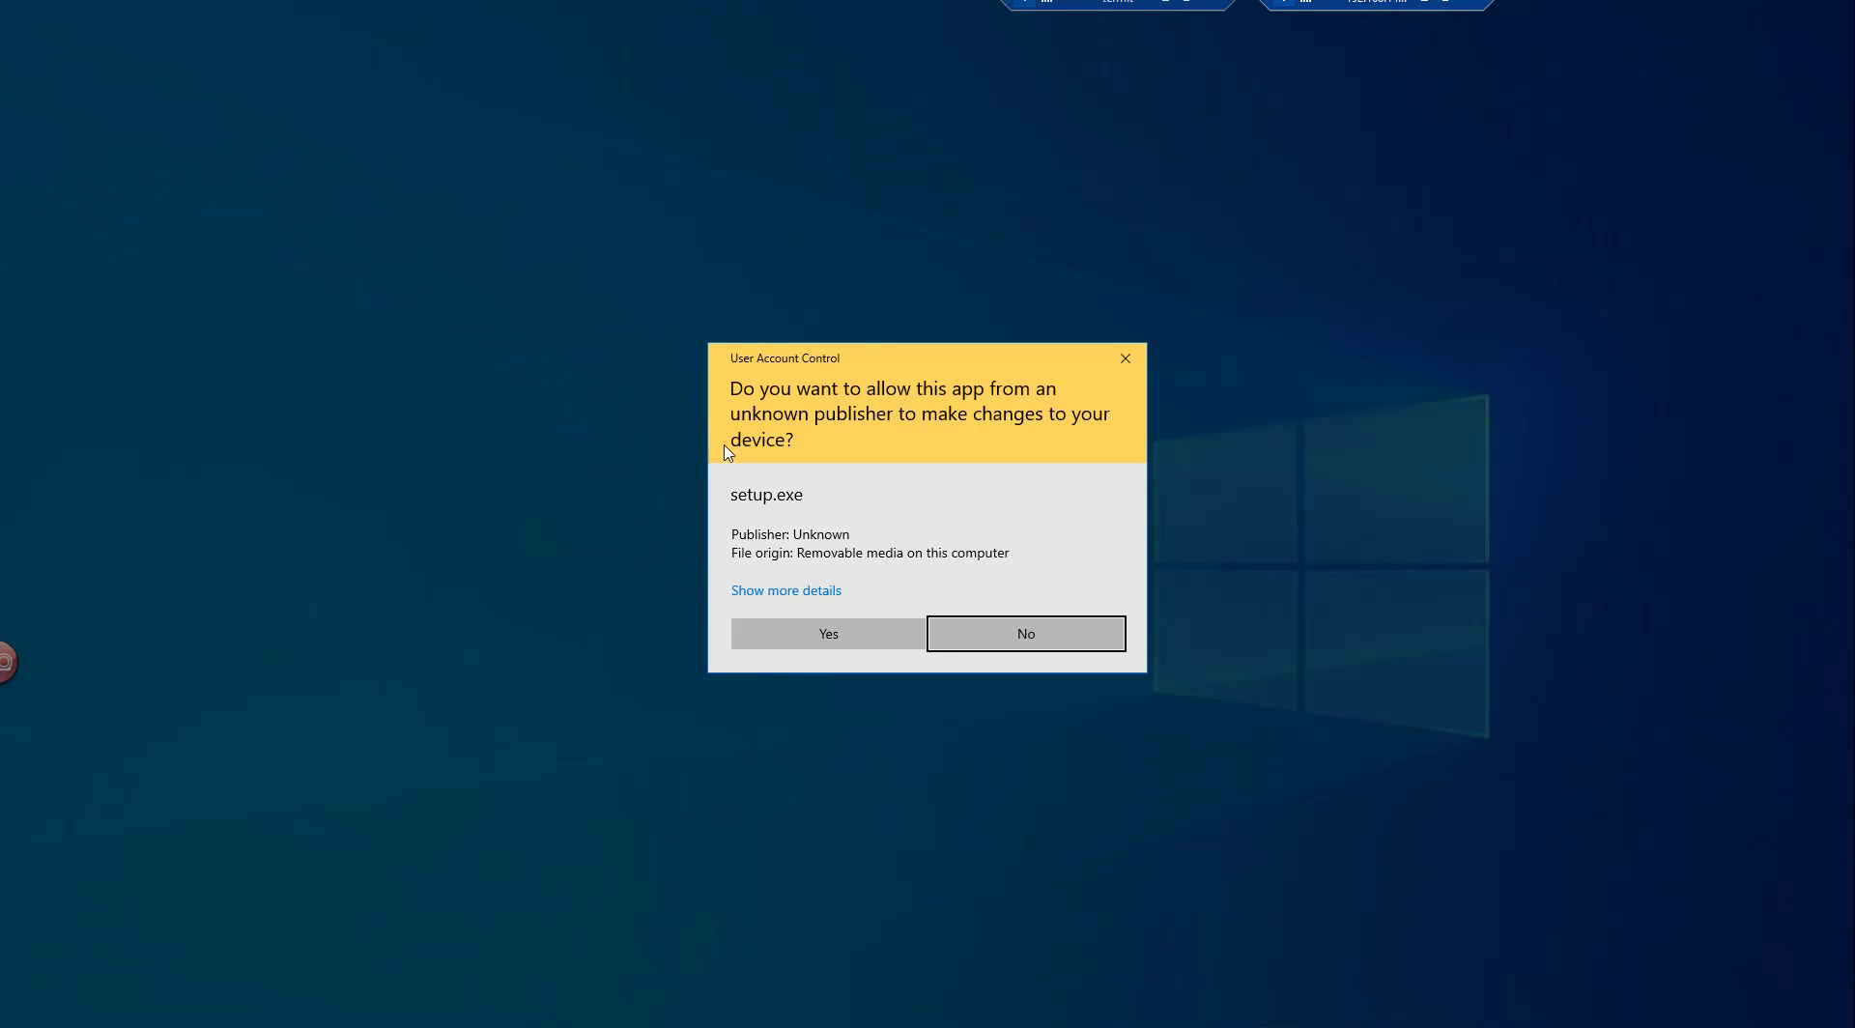
{"action": "left_click", "coordinate": [818, 628]}
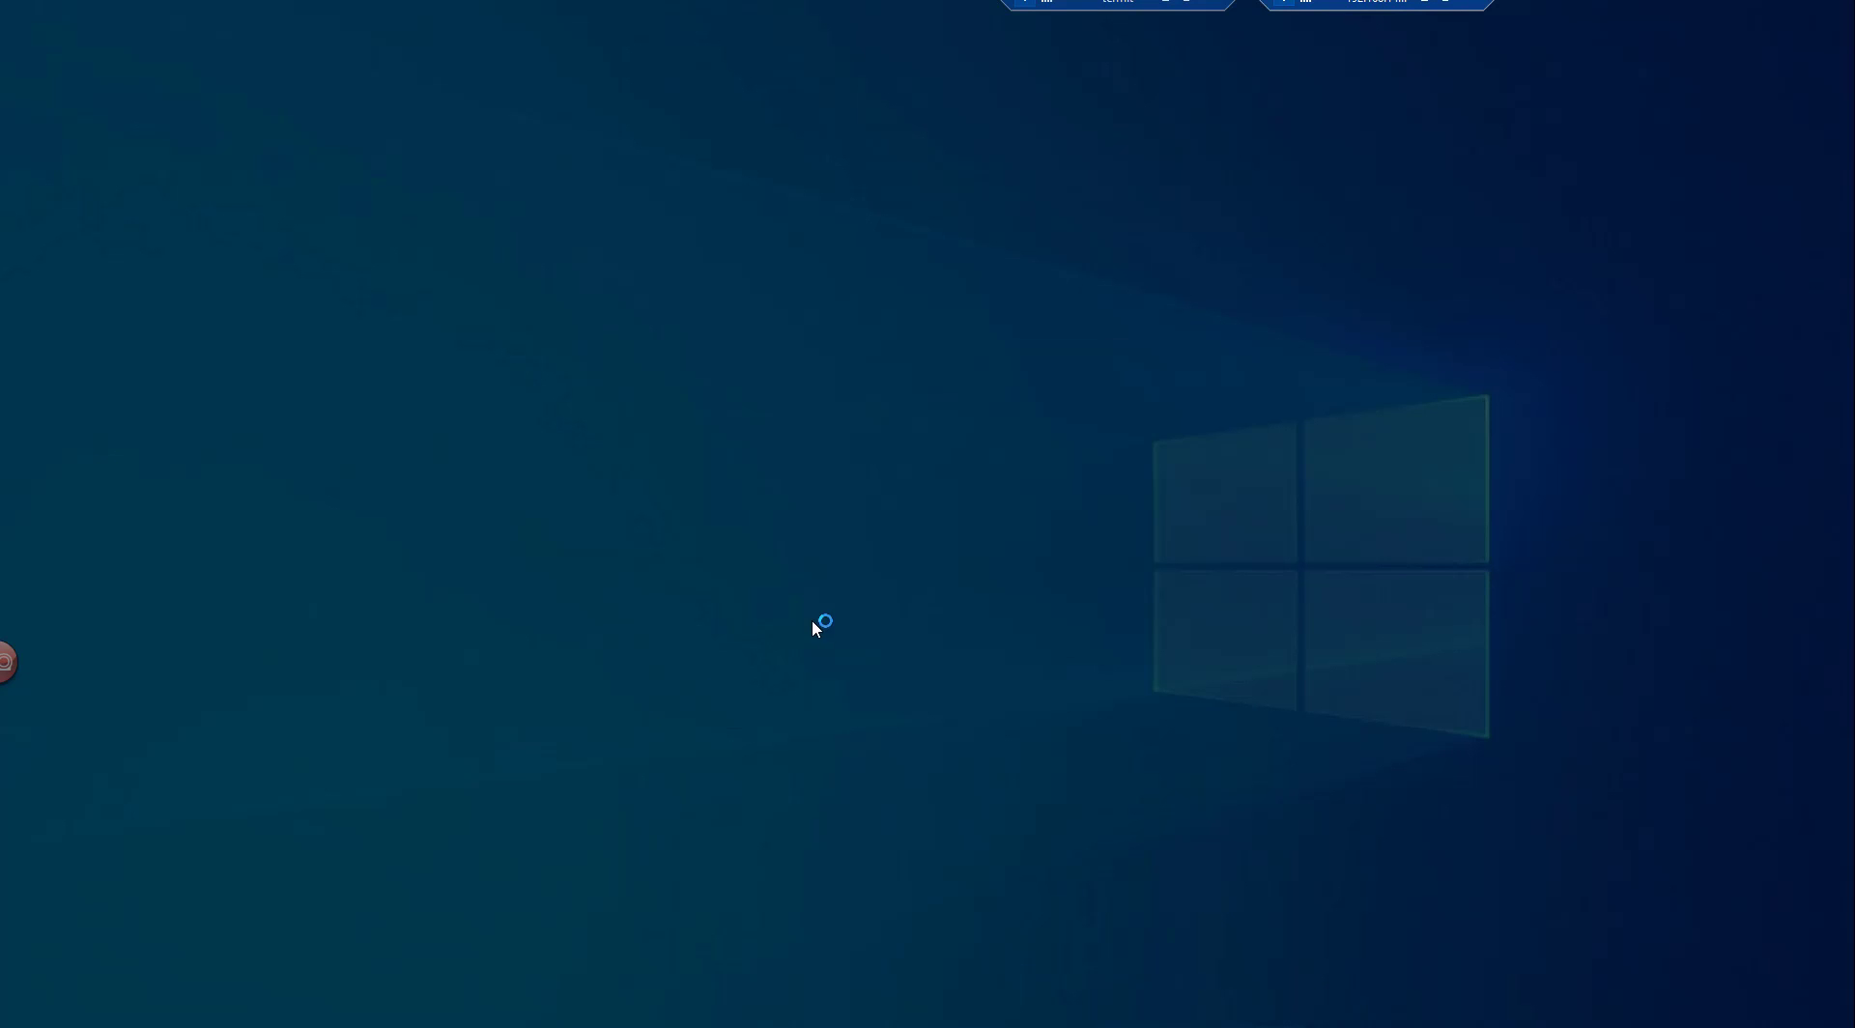